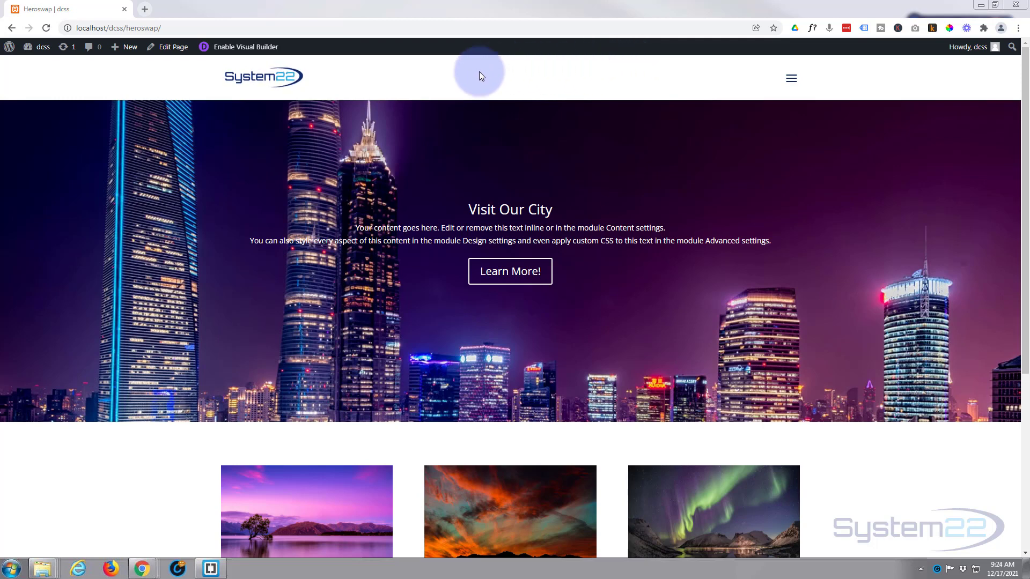
Enable the Visual Builder and add a Regular one-column section below the hero holding a Call To Action module.
left_click(392, 140)
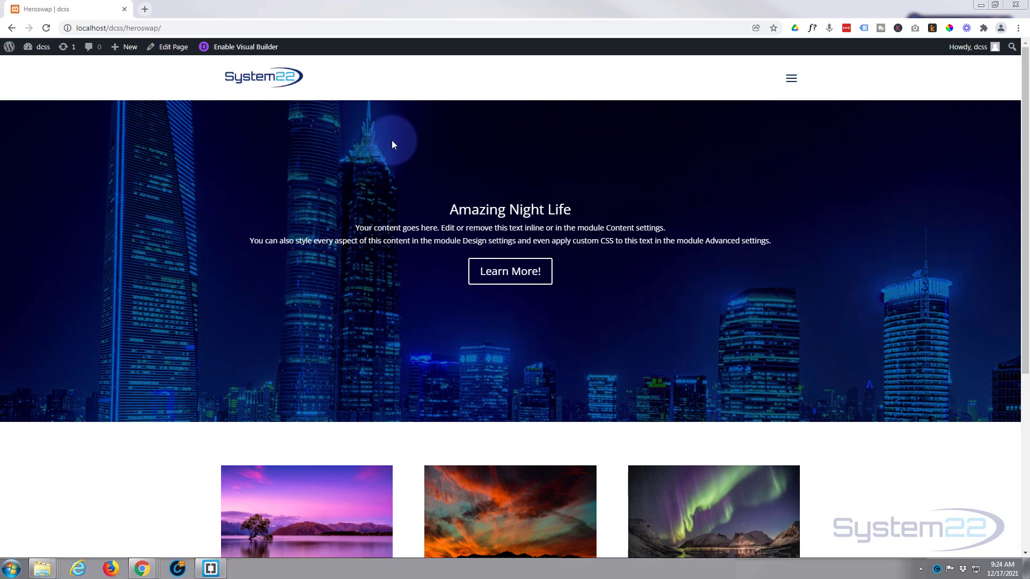
left_click(471, 84)
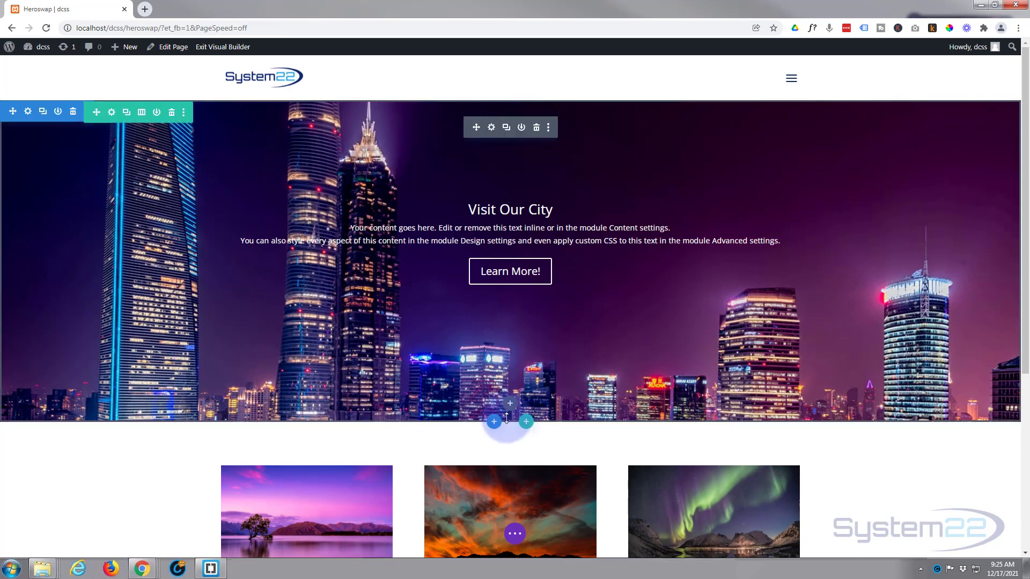
left_click(494, 422)
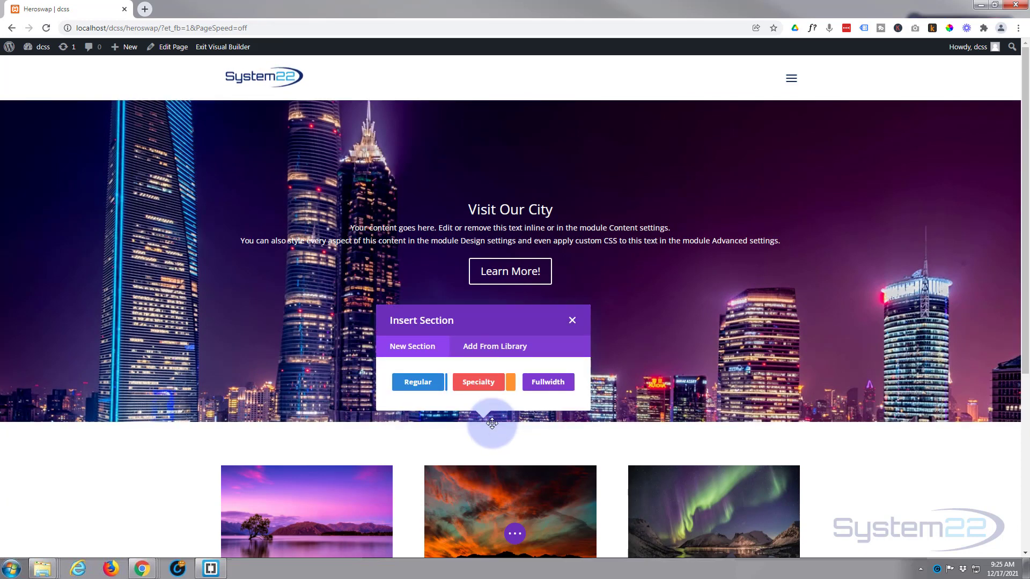
left_click(426, 384)
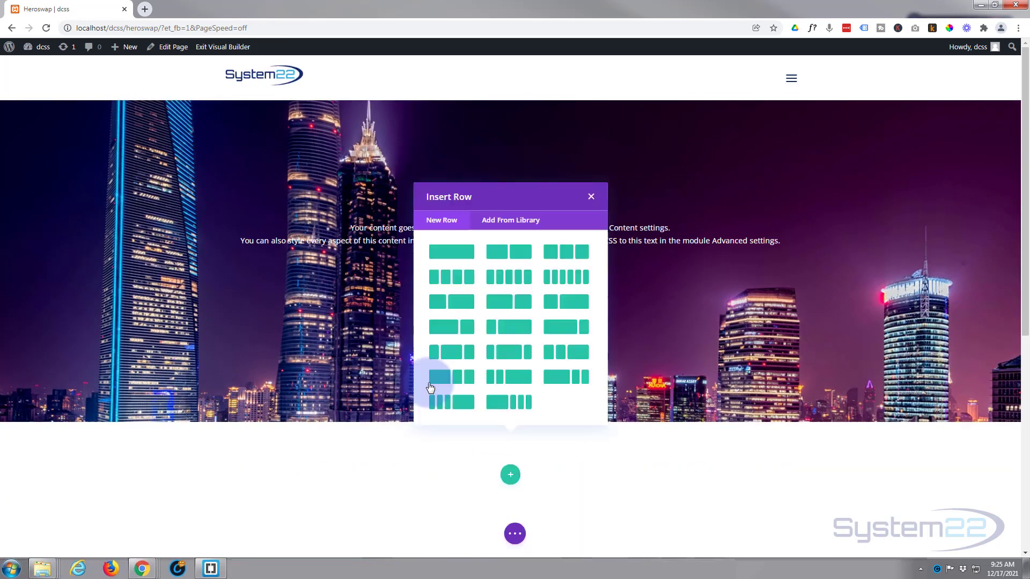
left_click(438, 263)
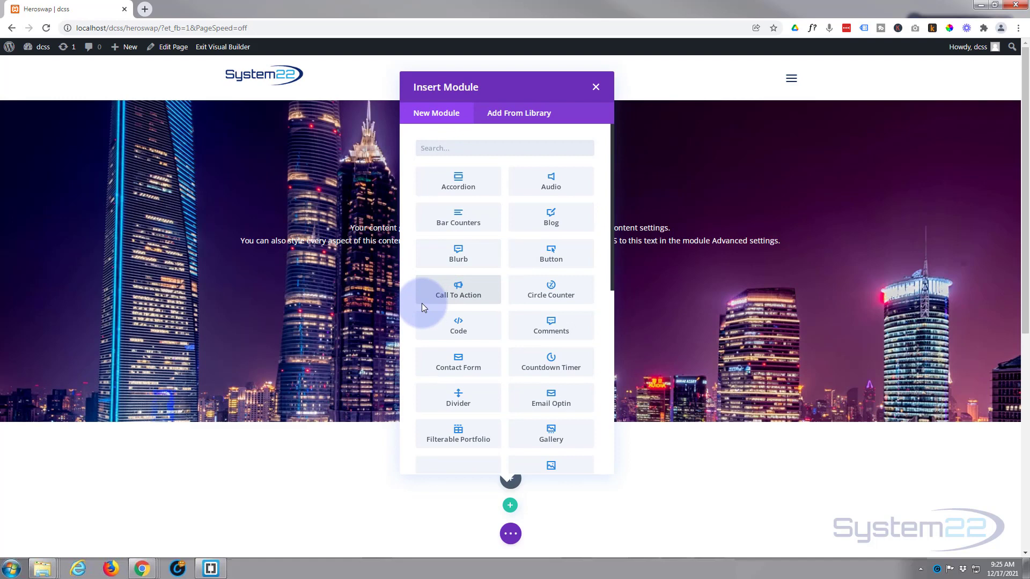
left_click(476, 297)
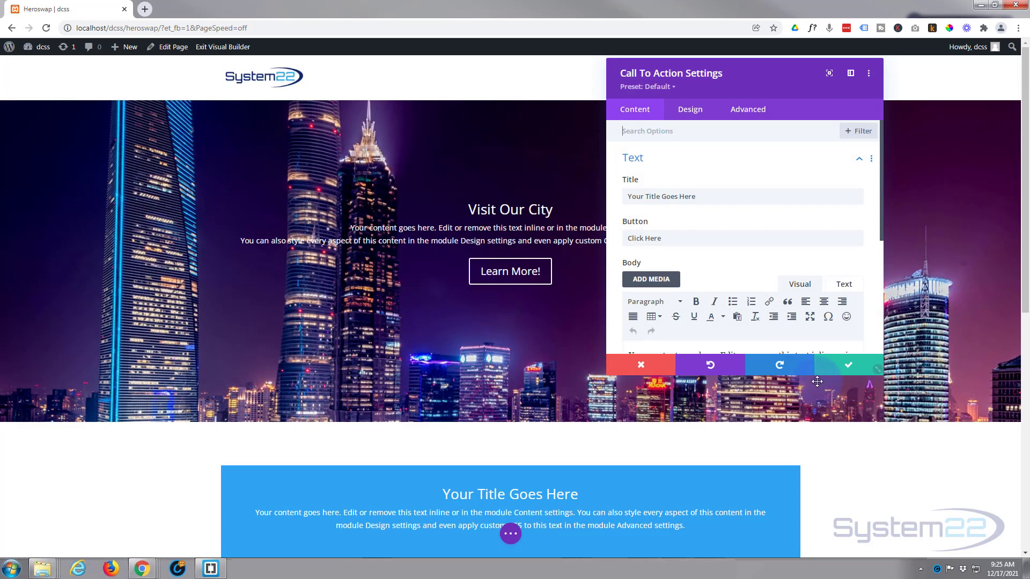
left_click(849, 367)
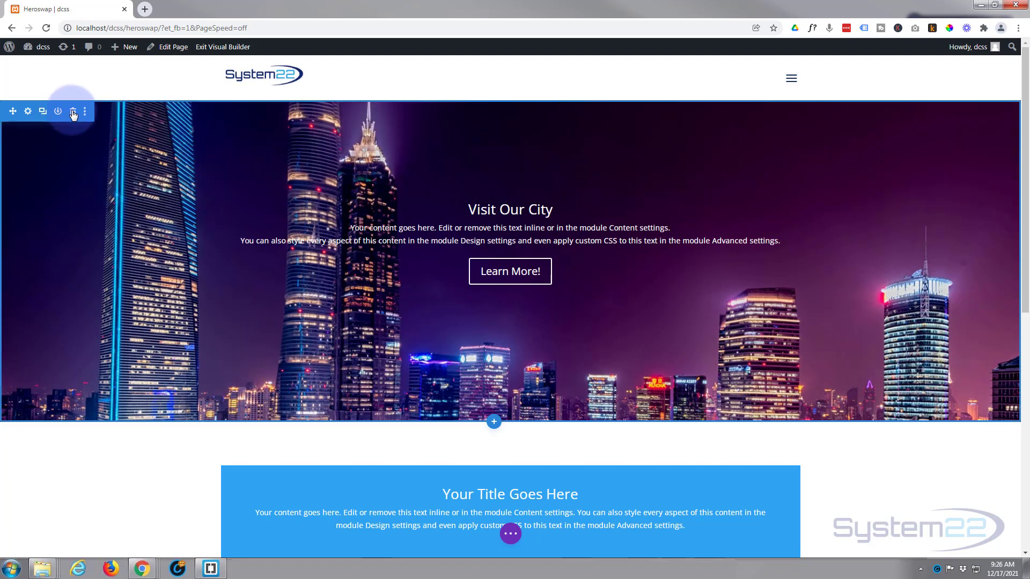
Delete the original Visit Our City hero section with its trash icon.
left_click(72, 113)
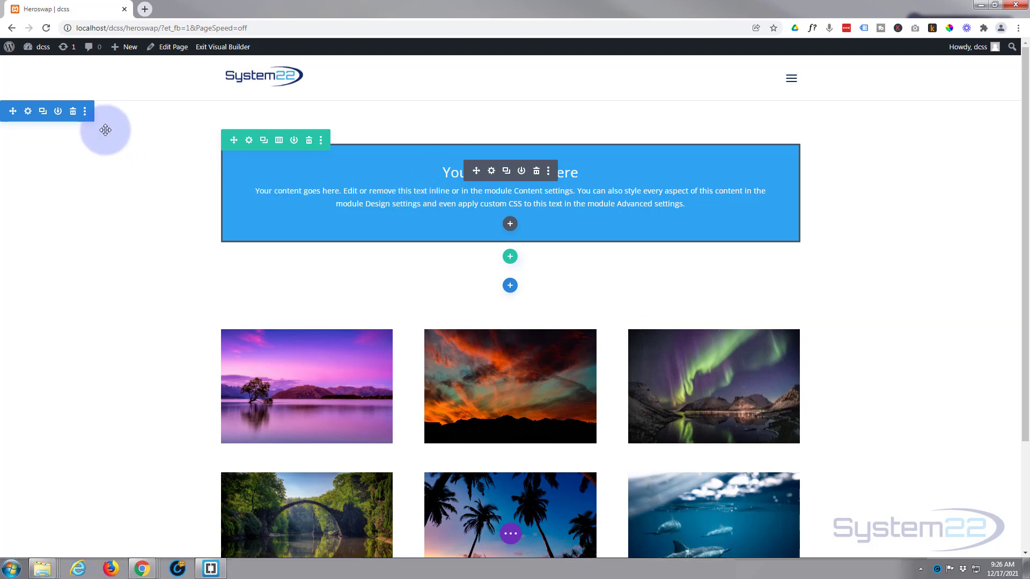
In Section Settings > Design > Spacing, set linked top and bottom padding to 0px.
left_click(28, 111)
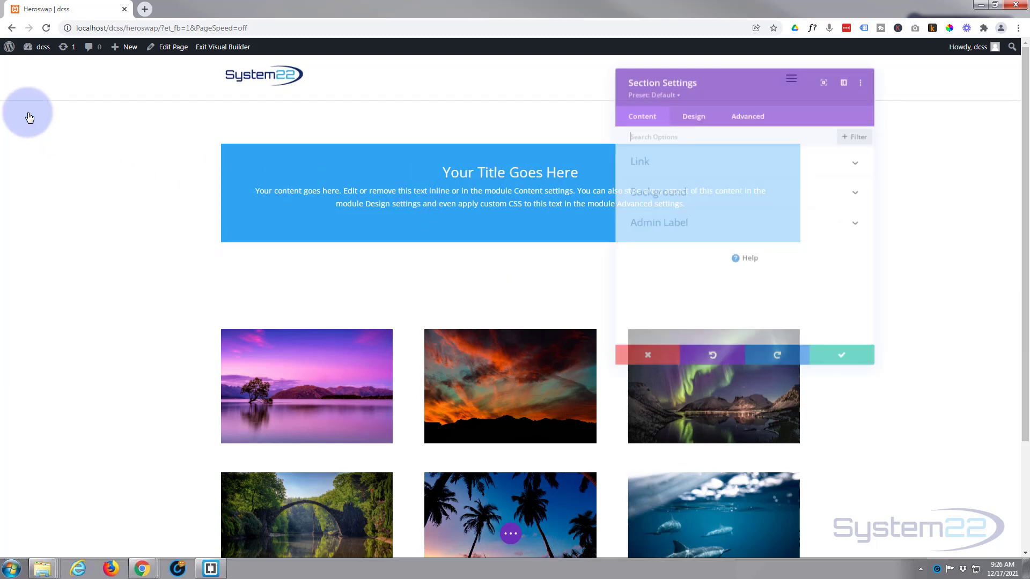
left_click(690, 111)
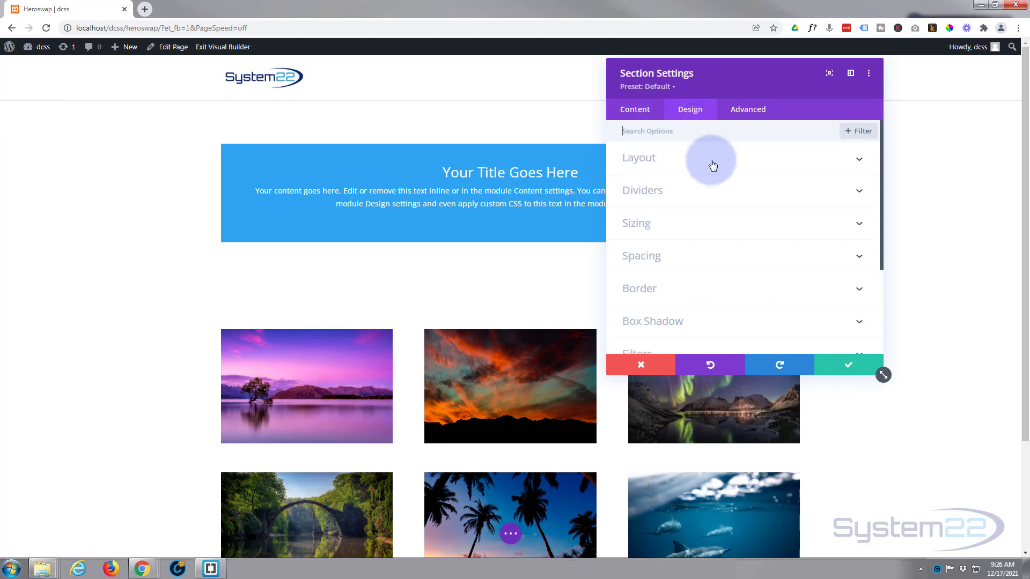
left_click(700, 254)
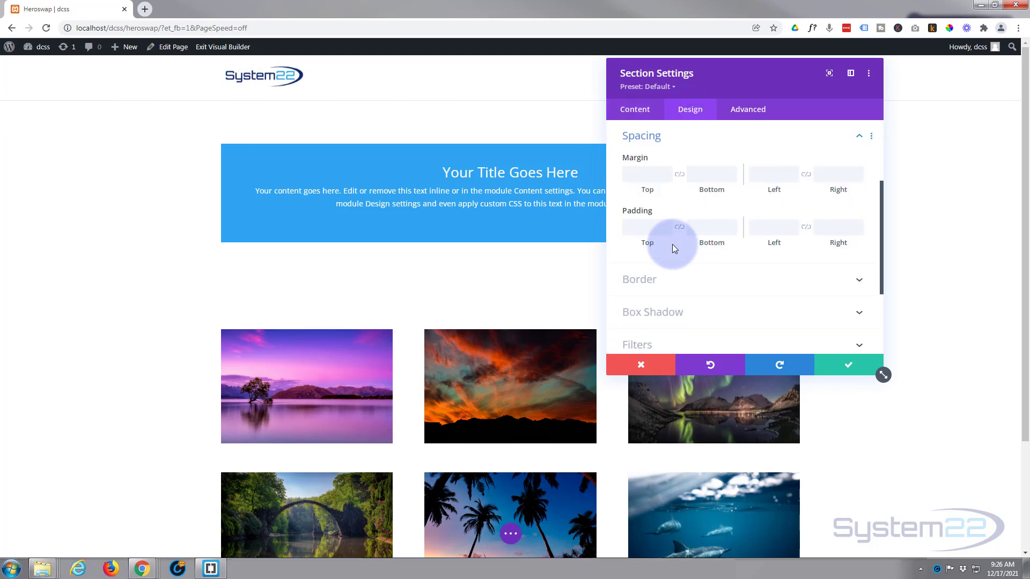
left_click(647, 230)
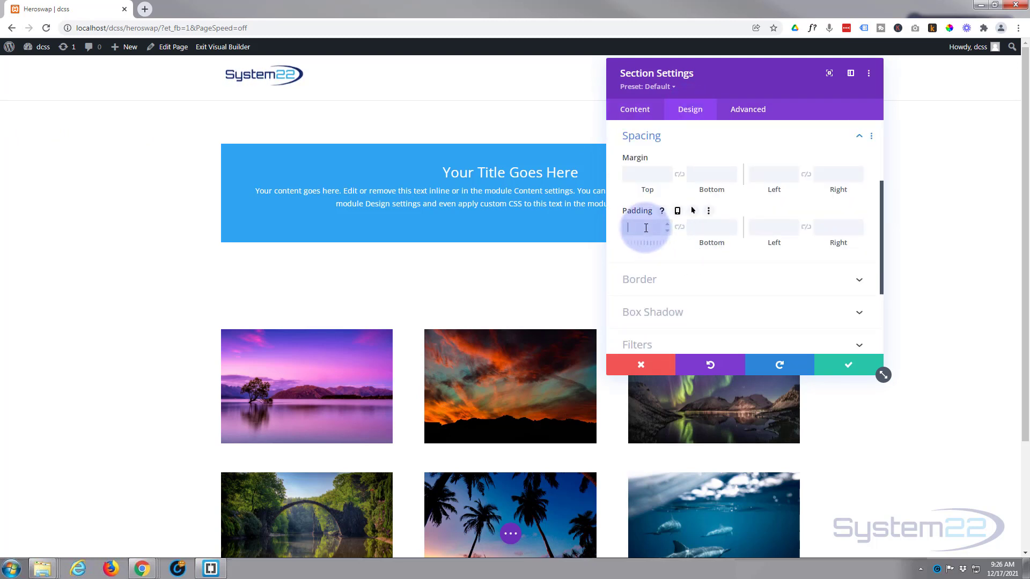
type("0px")
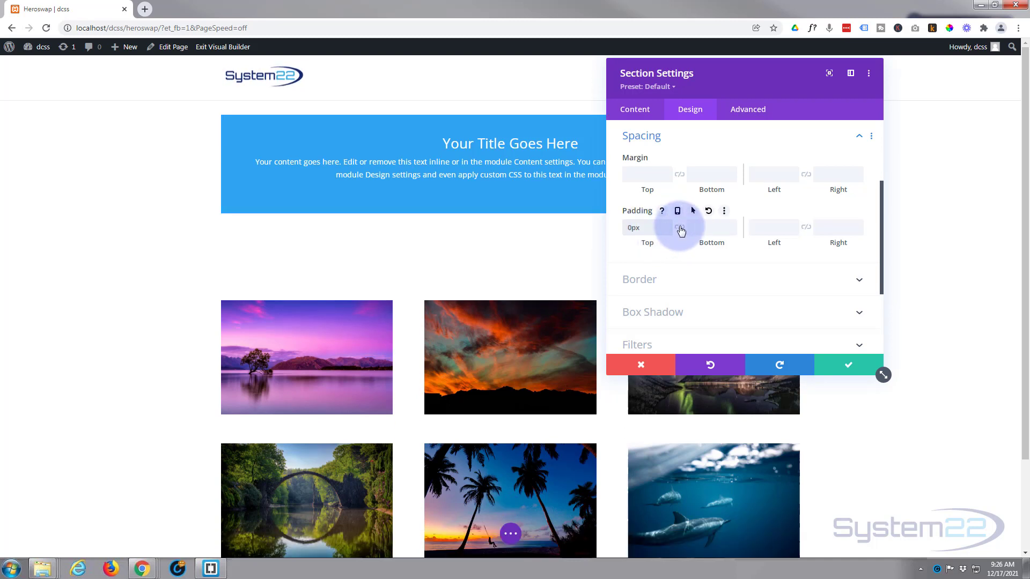
left_click(680, 228)
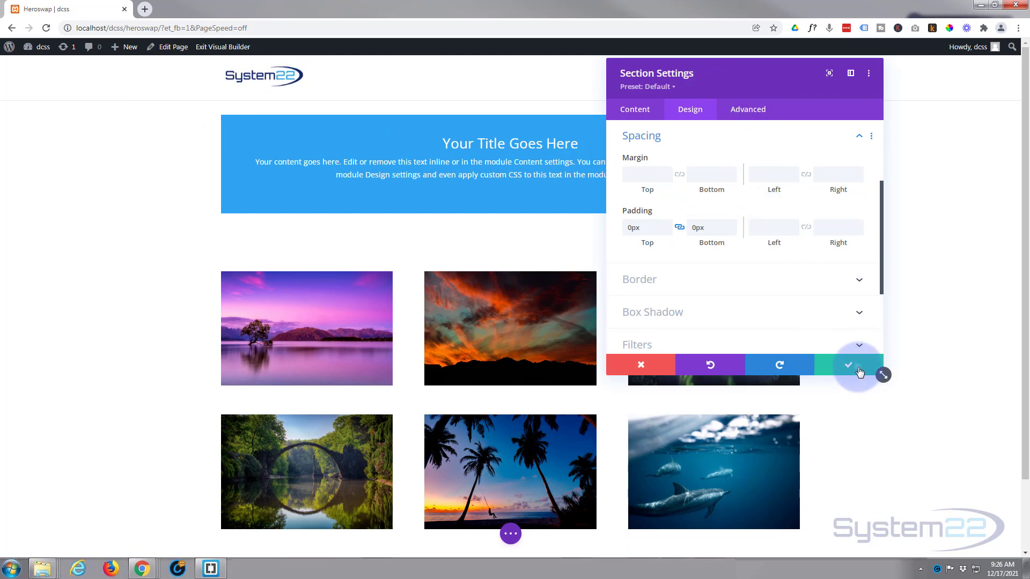
left_click(857, 370)
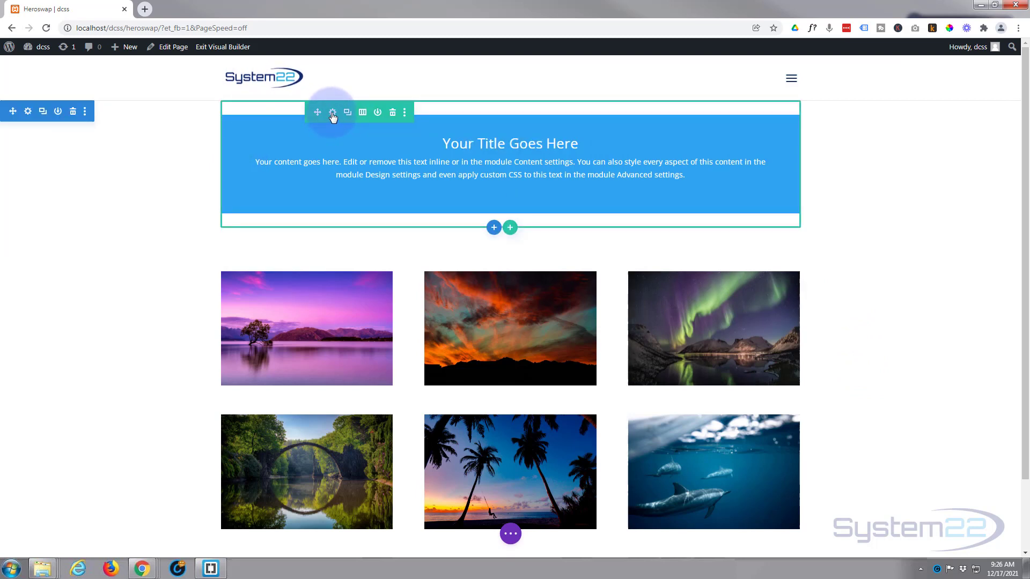
In Row Settings > Design > Spacing, give the row linked 0px top and bottom padding.
left_click(332, 113)
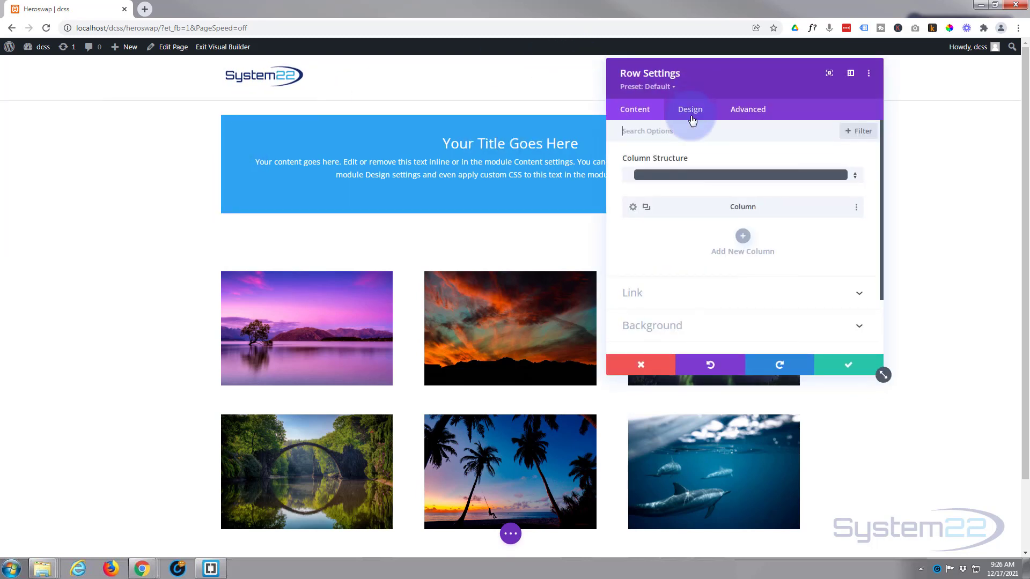
left_click(692, 116)
left_click(731, 193)
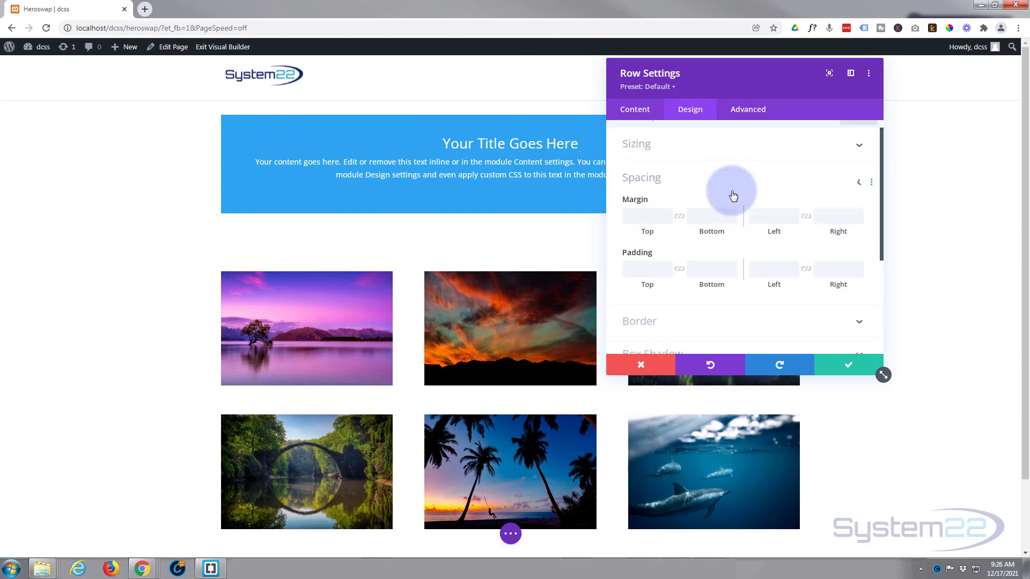
left_click(640, 223)
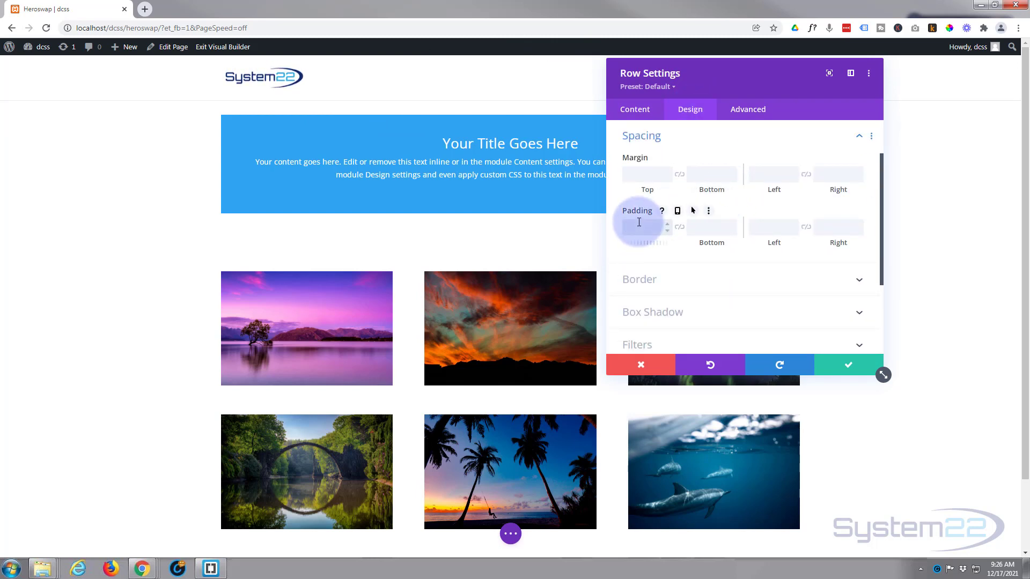
left_click(681, 227)
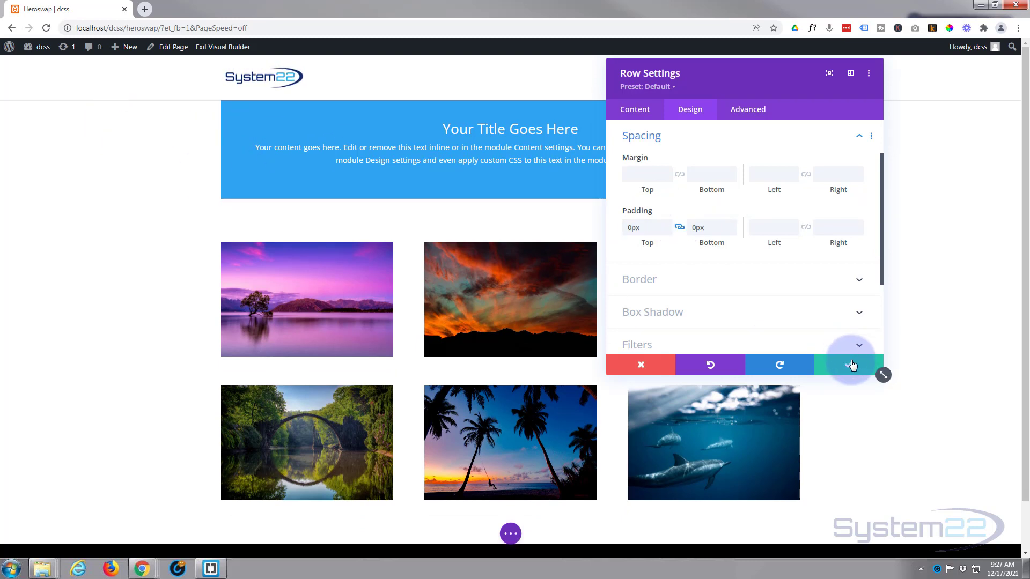
left_click(837, 365)
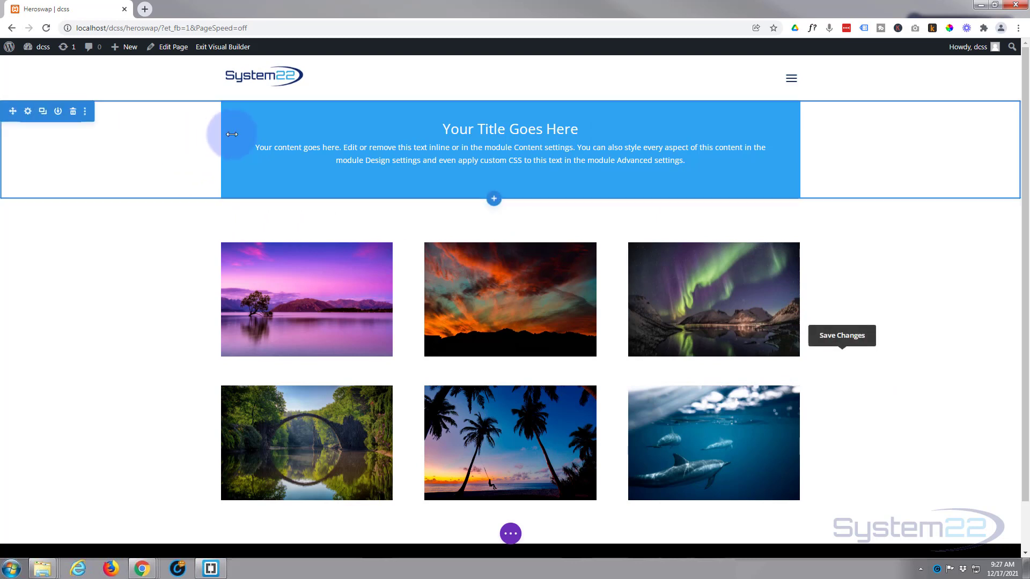
mouse_move(247, 127)
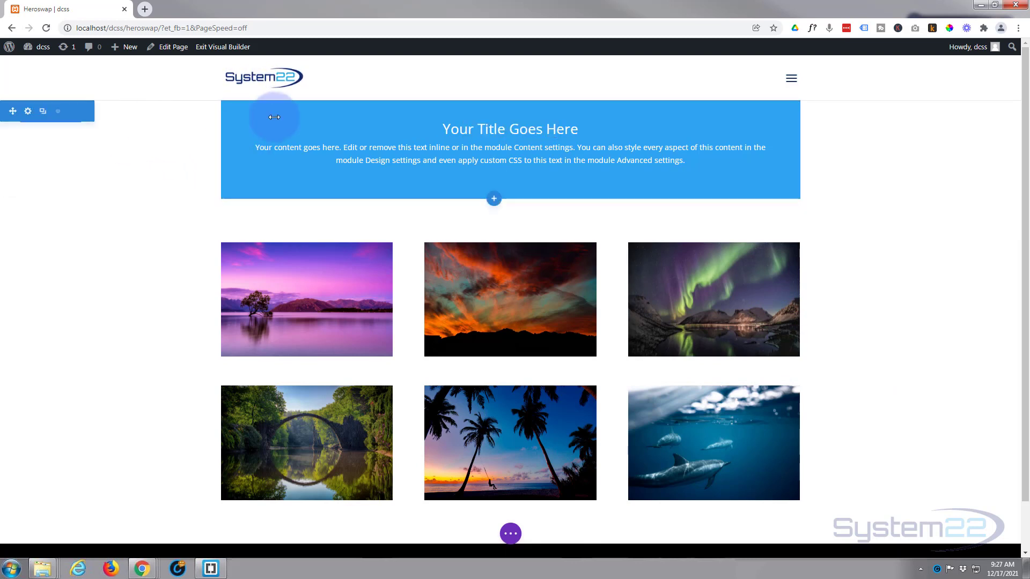
mouse_move(339, 121)
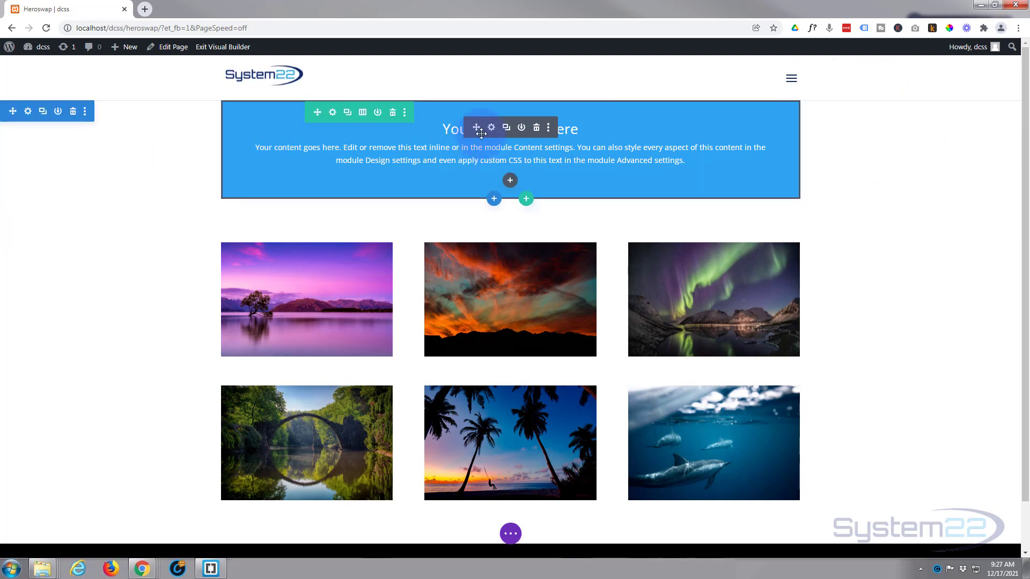
Set the row's width to 100% and change its max width from 1080px to 100%.
left_click(333, 114)
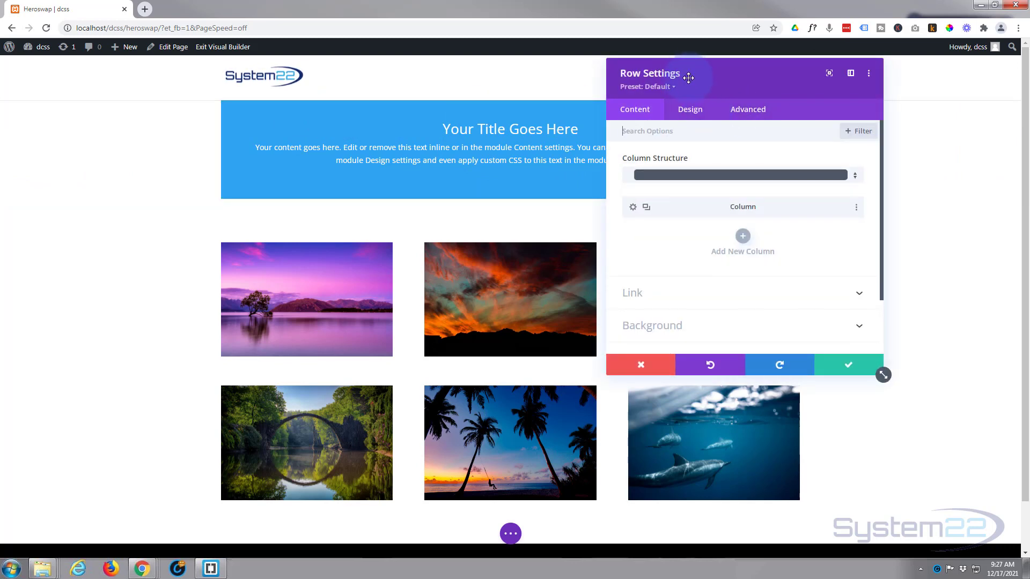
left_click(695, 109)
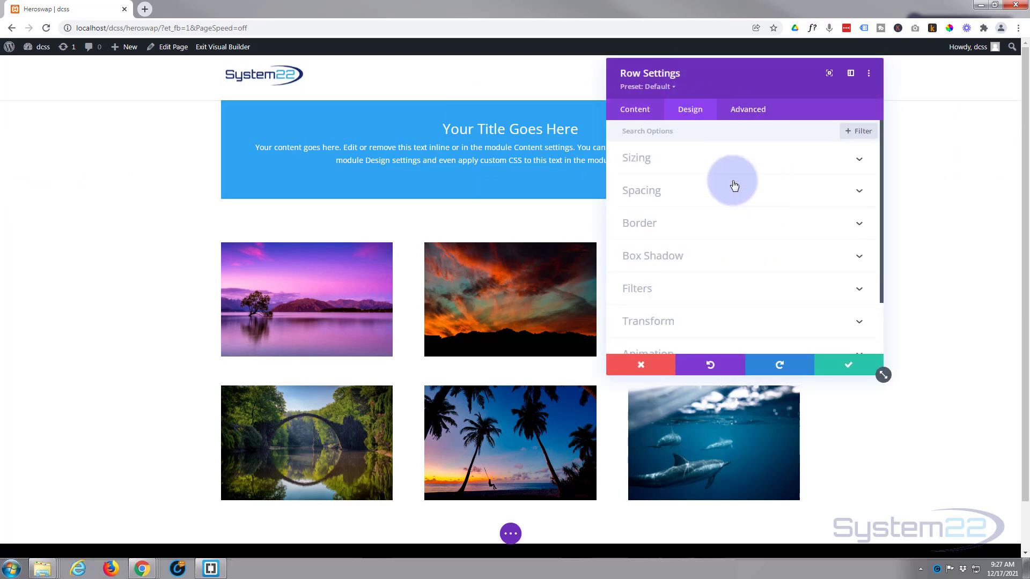
left_click(715, 165)
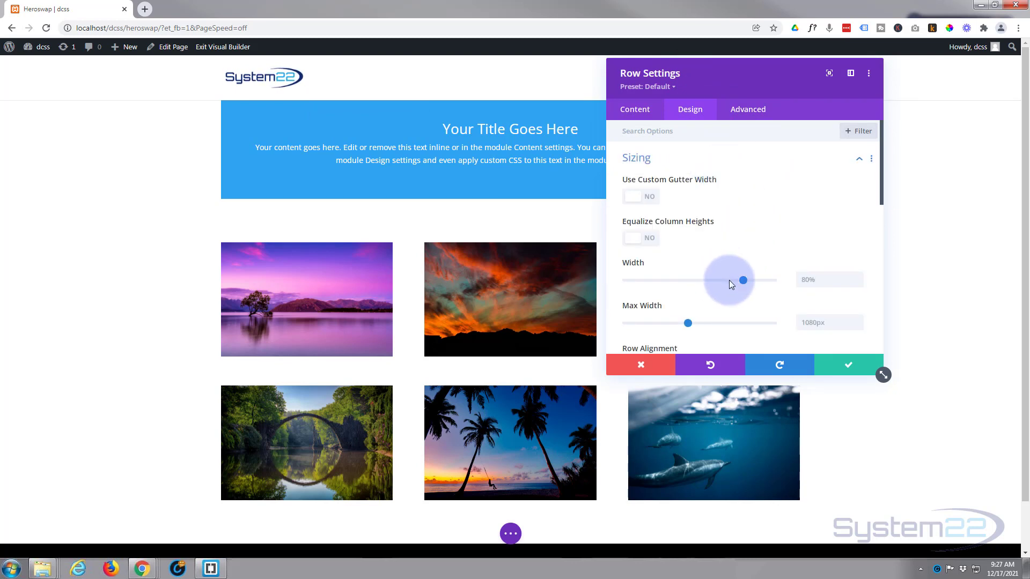
left_click_drag(746, 279, 797, 279)
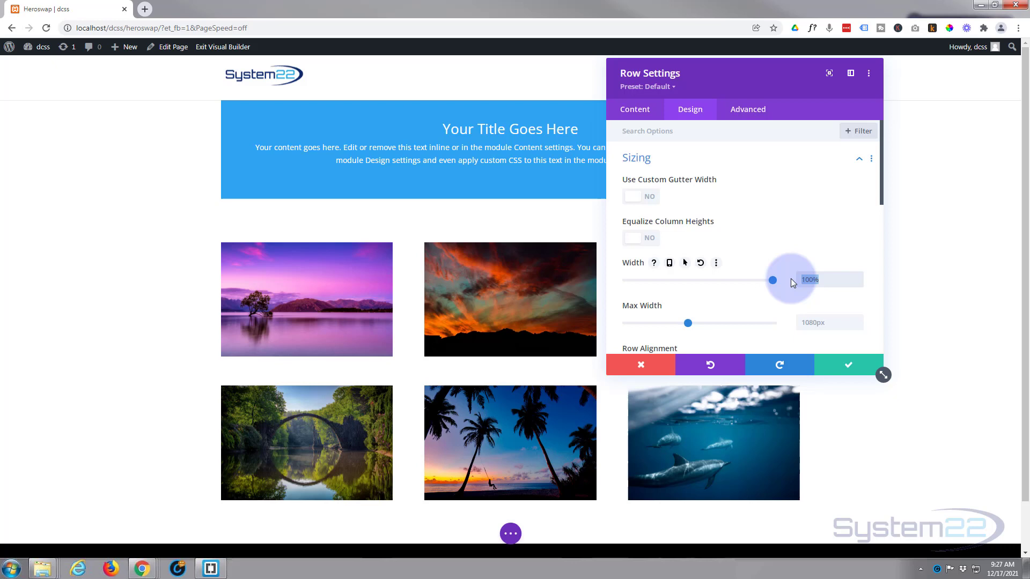
double_click(812, 323)
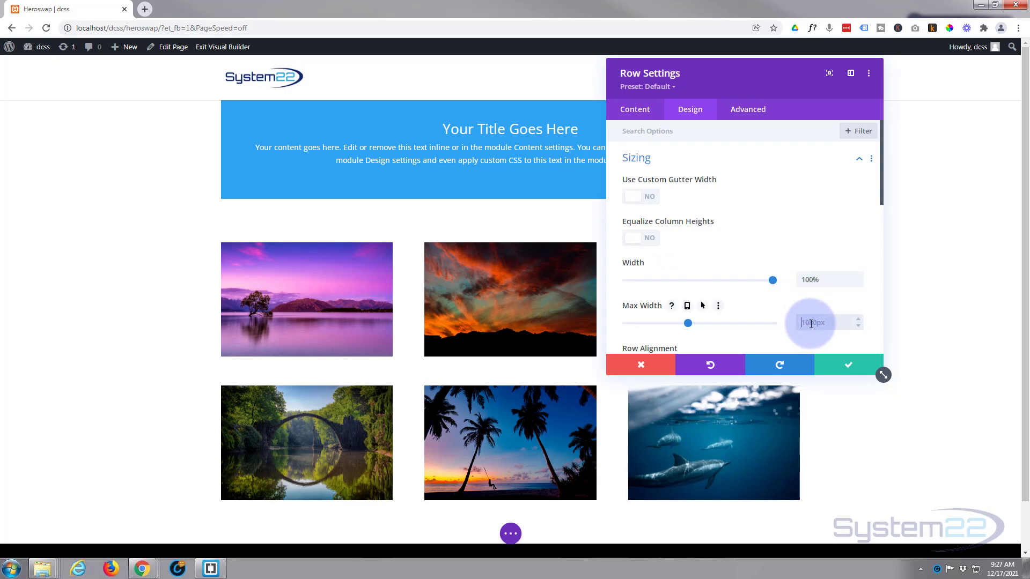
type("100%")
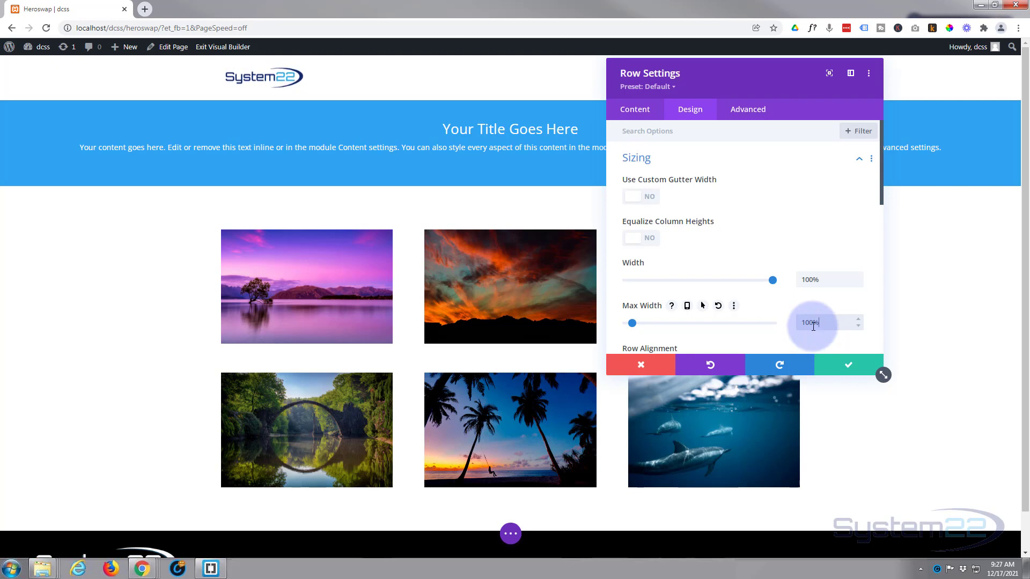
left_click(844, 364)
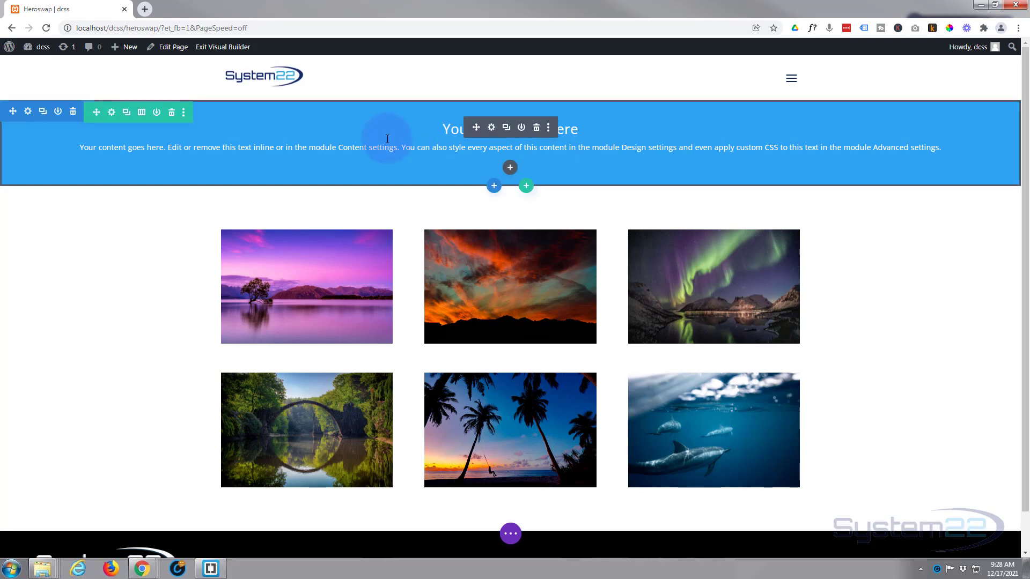
Set the Call To Action module's height to 600px under Design > Sizing.
left_click(492, 128)
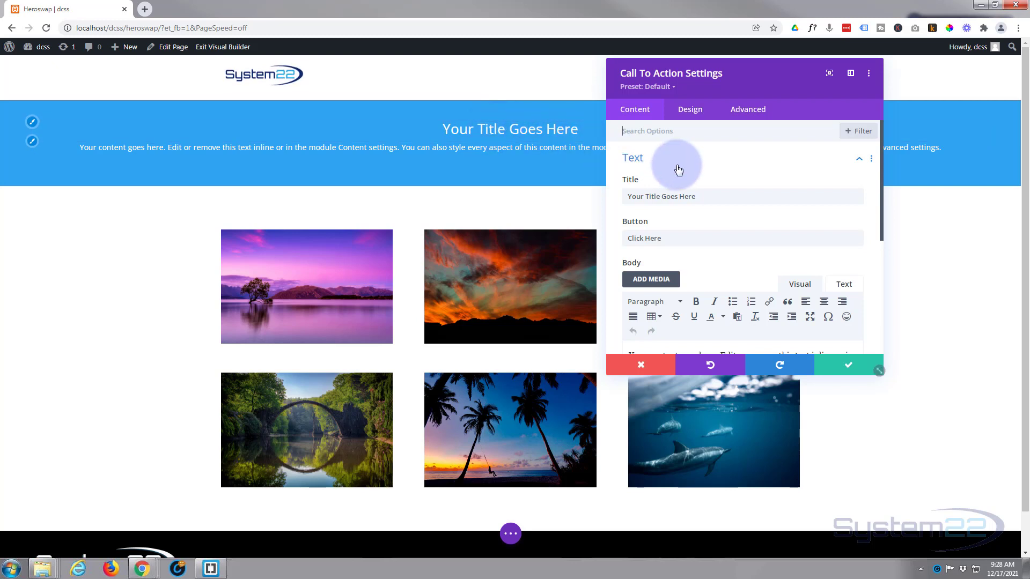
left_click(694, 114)
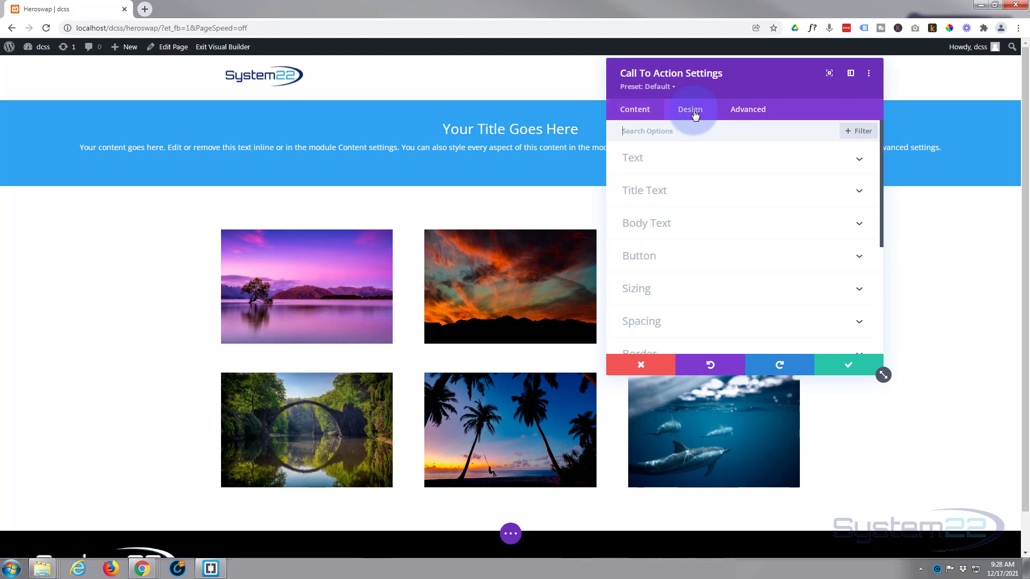
left_click(719, 290)
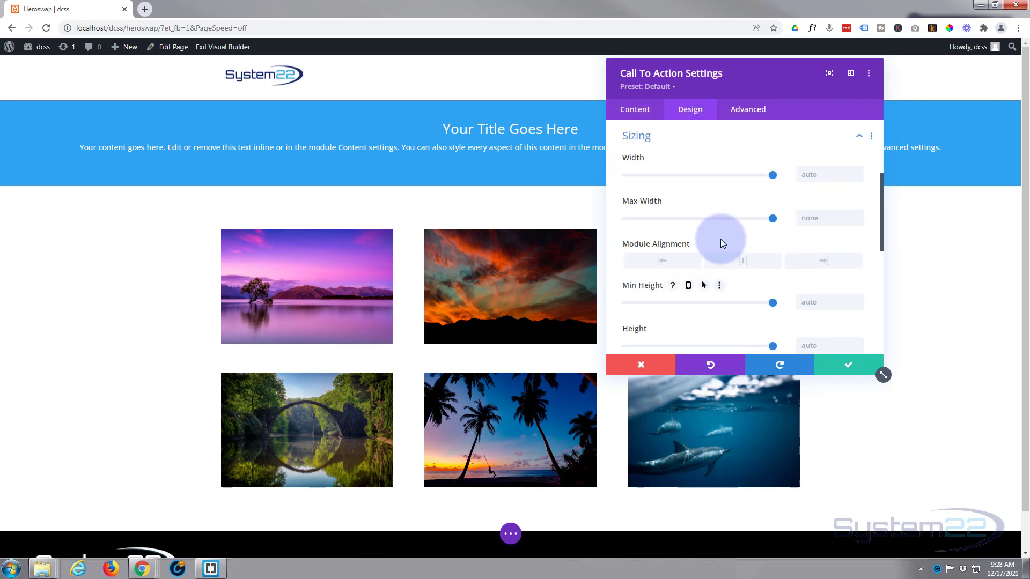
scroll(720, 239, "down", 2)
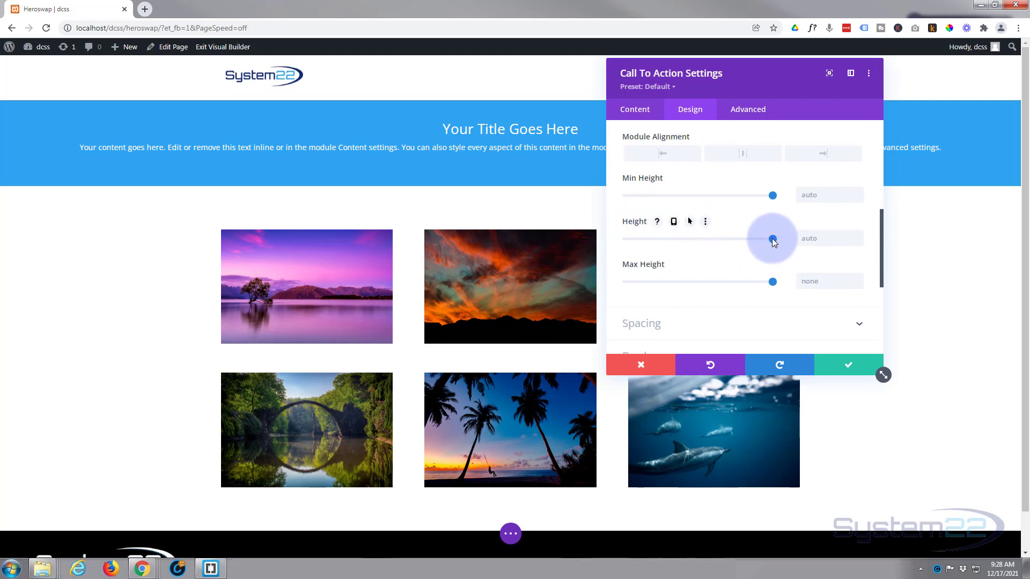
left_click_drag(773, 240, 708, 240)
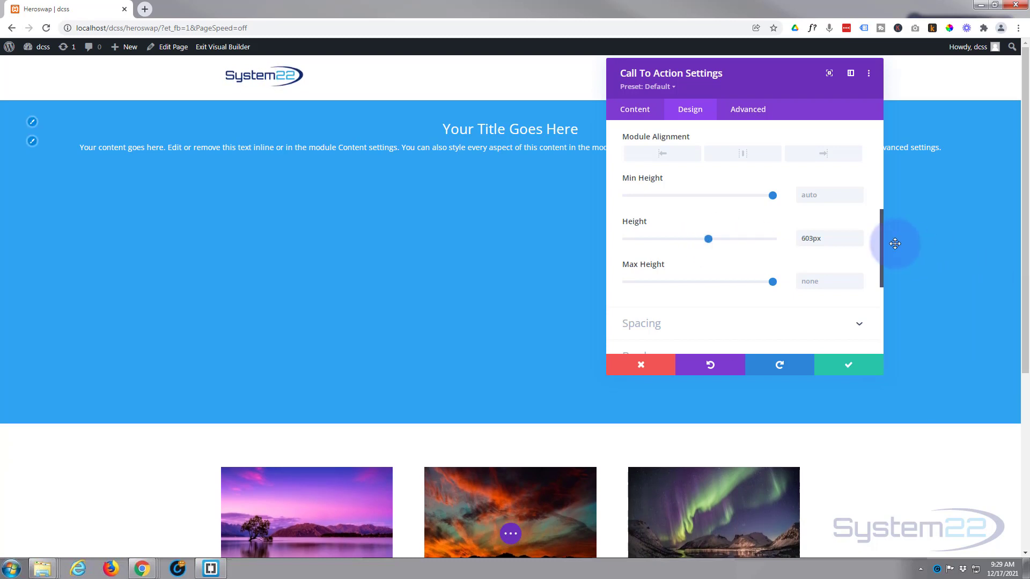
left_click(858, 242)
left_click(858, 242)
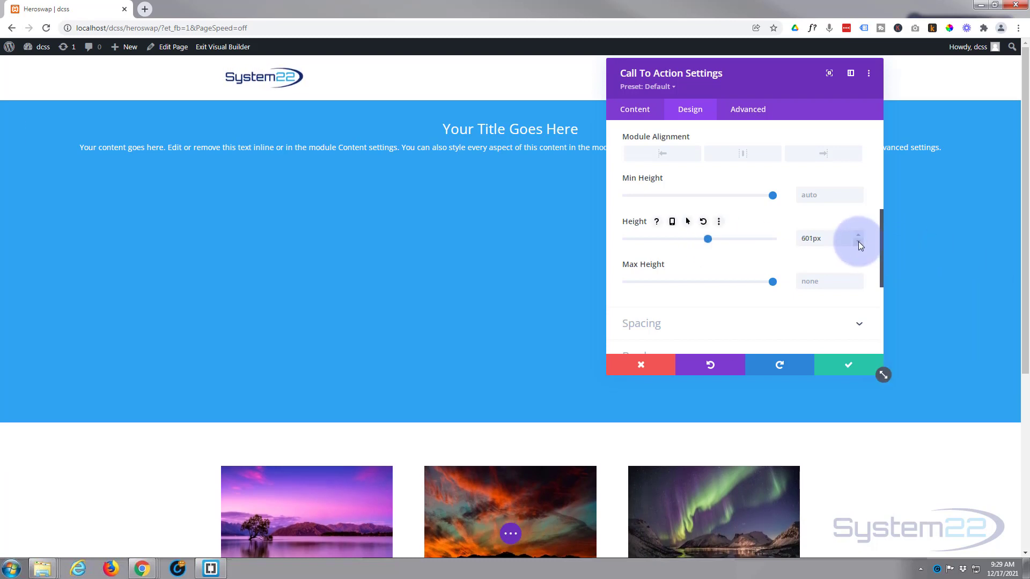
left_click(858, 242)
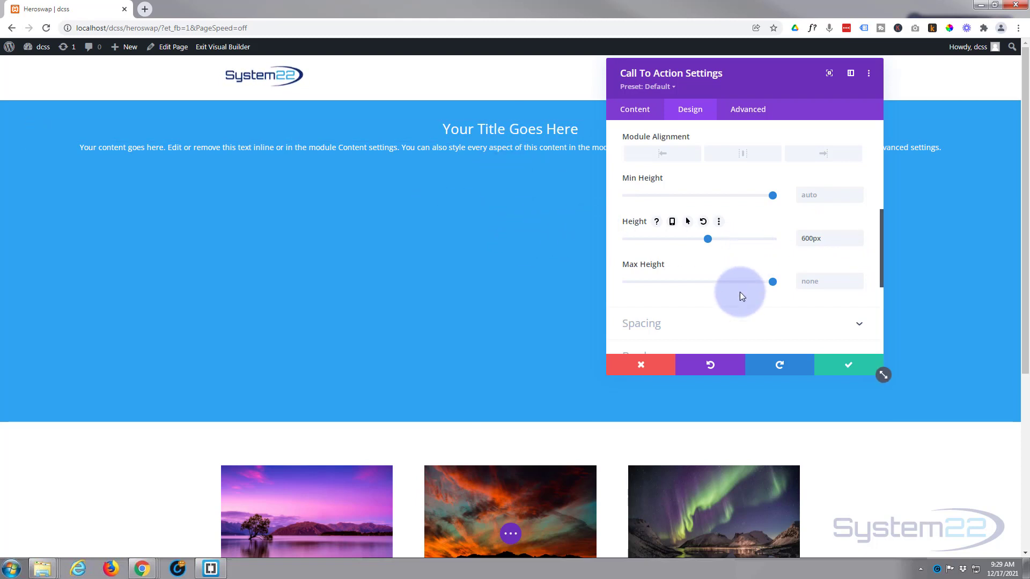
scroll(737, 315, "up", 5)
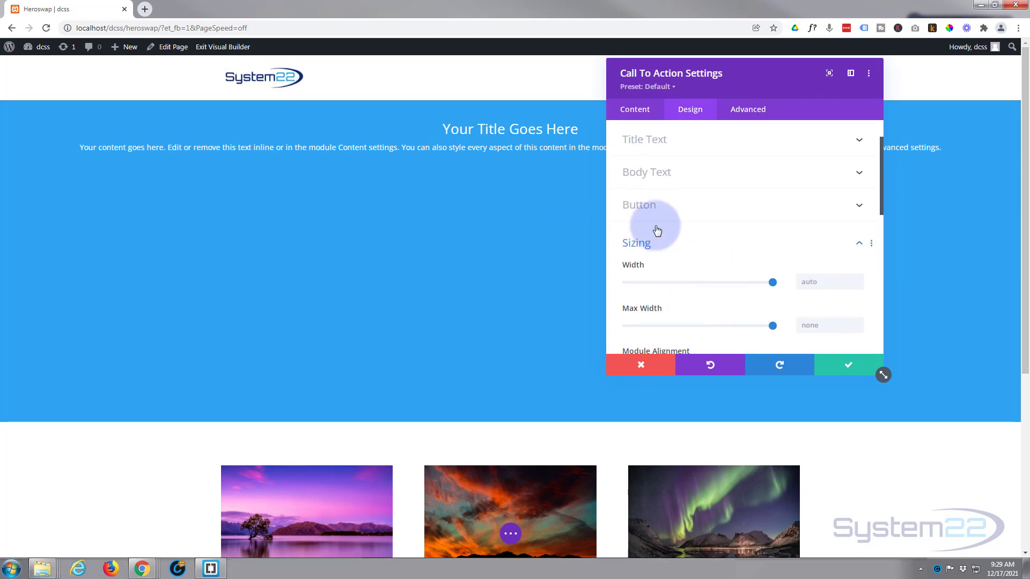
Enter 10% Padding Top in the module's Spacing options and move the settings panel aside.
left_click(687, 248)
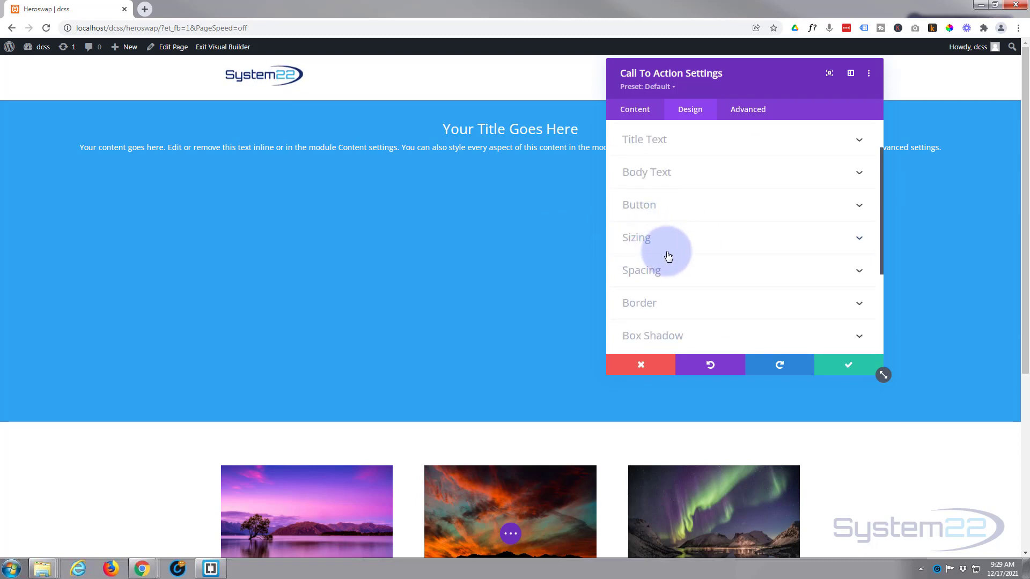
left_click(657, 274)
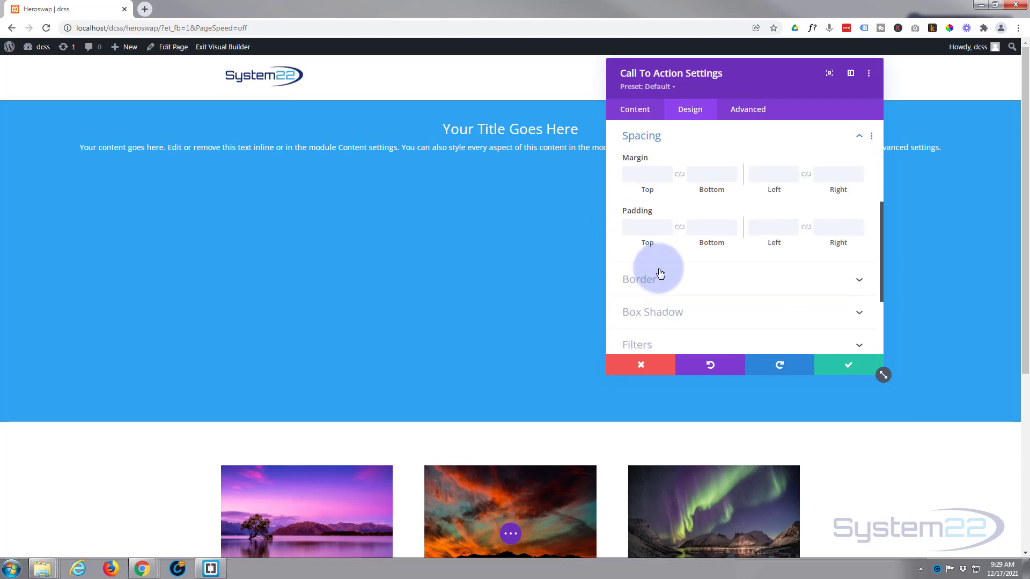
left_click(634, 227)
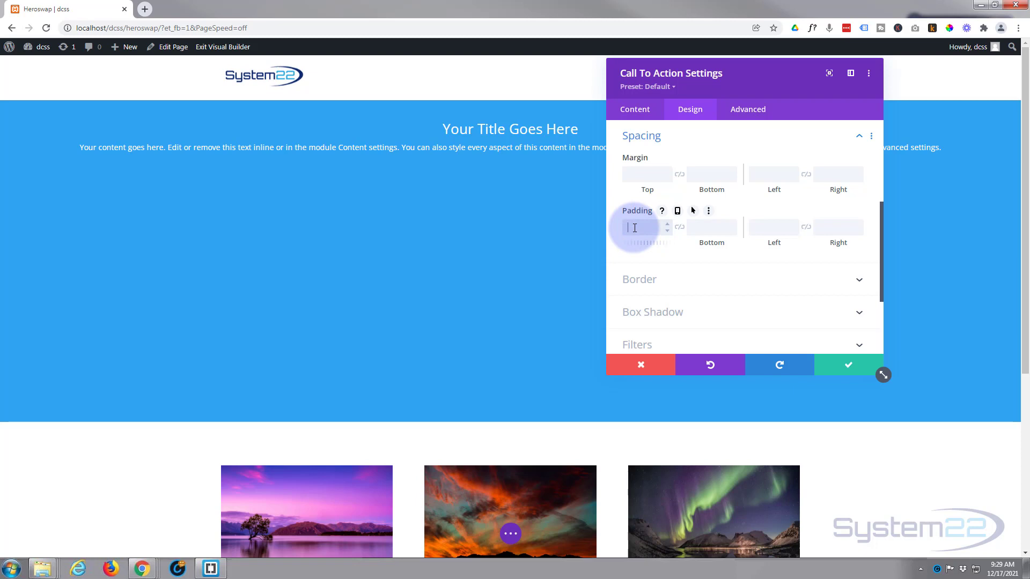
type("1")
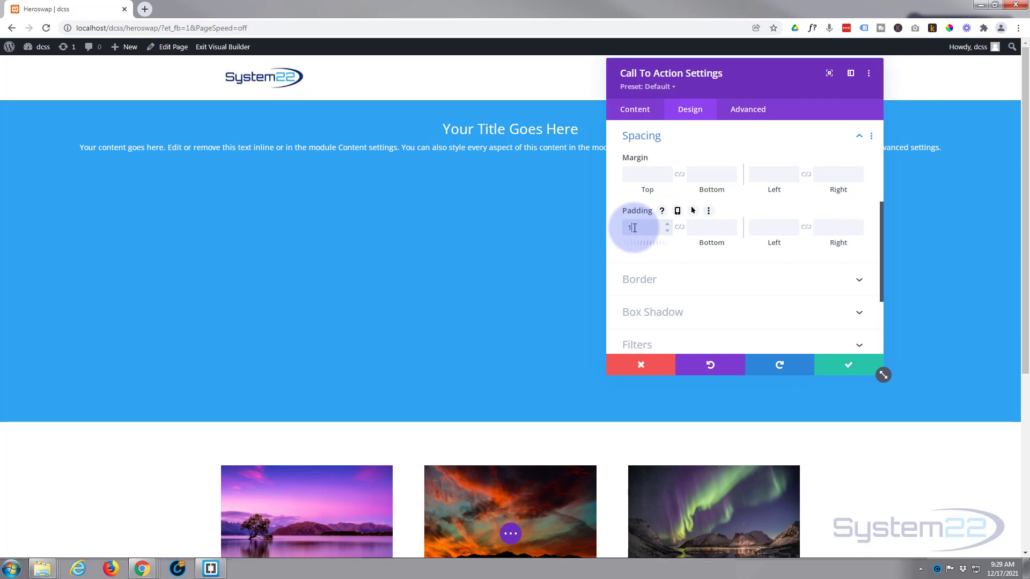
type("0")
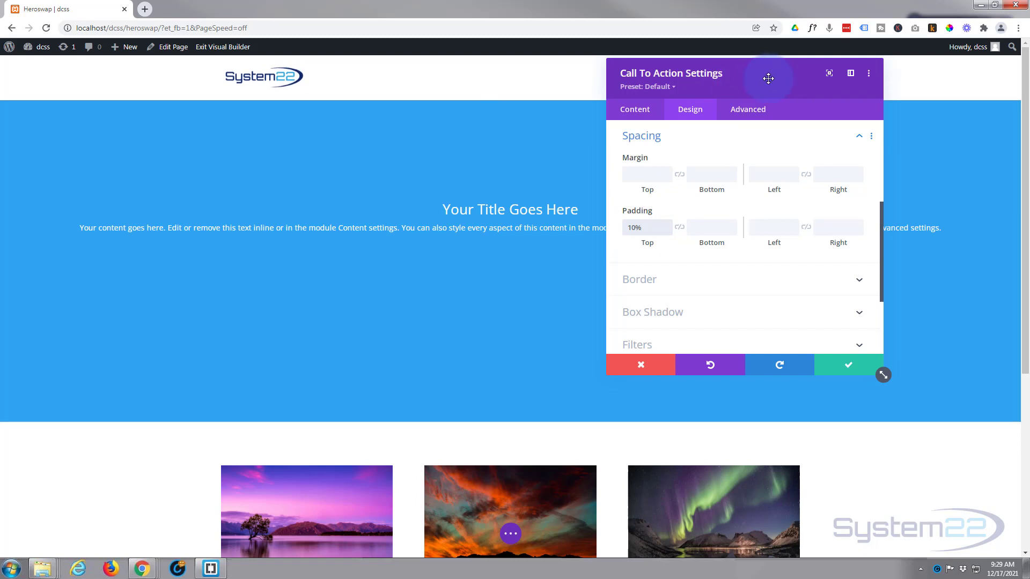
left_click_drag(764, 78, 792, 110)
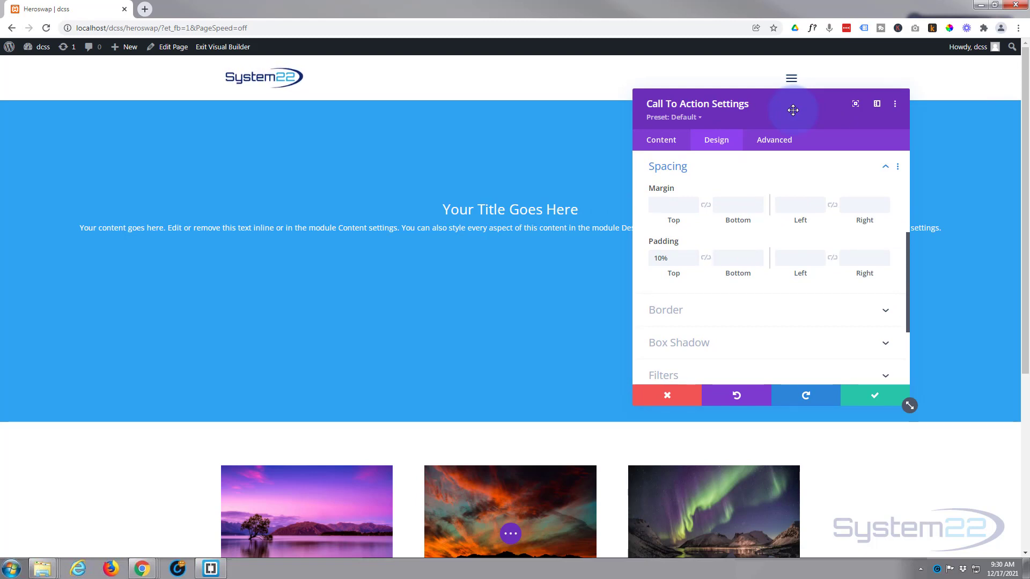
left_click(661, 141)
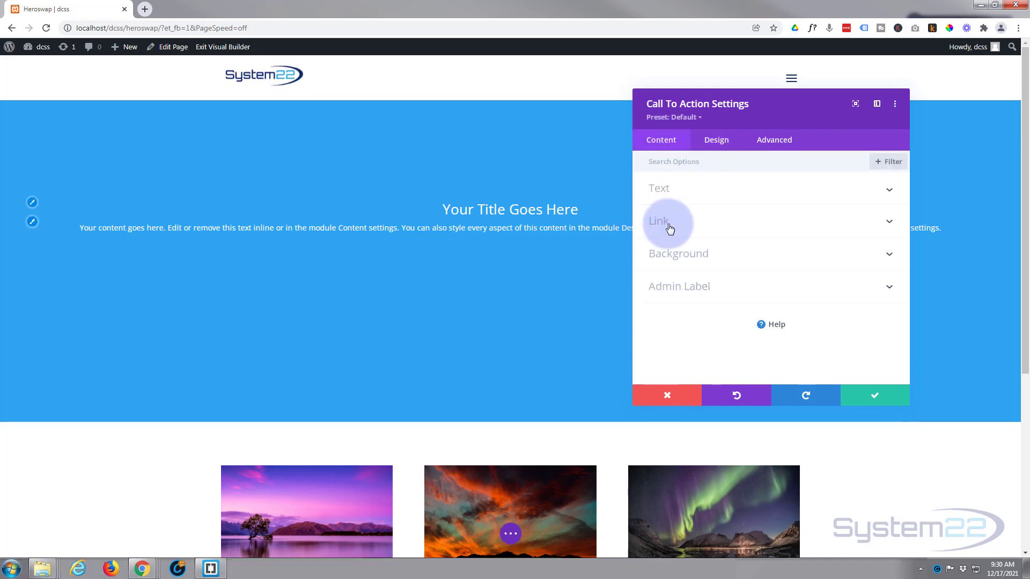
Set the Button Link URL to '#' with target In The Same Window, docking the panel right.
left_click(753, 219)
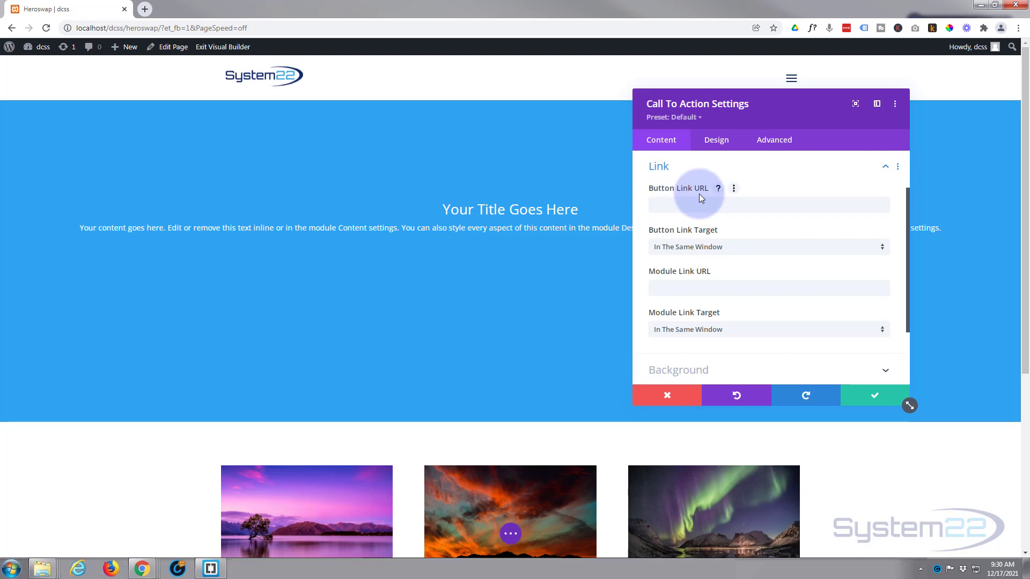
left_click(686, 201)
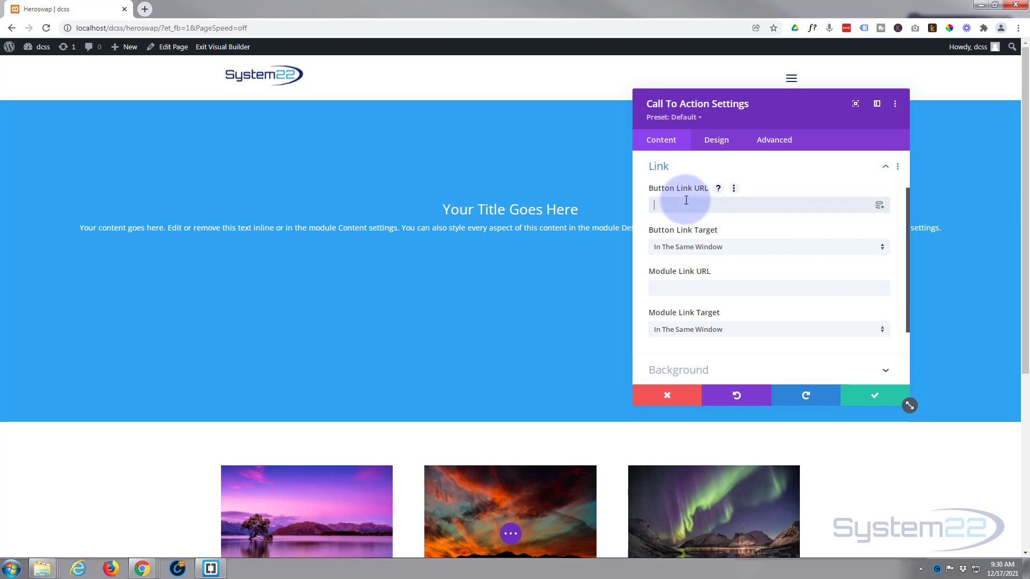
type("#")
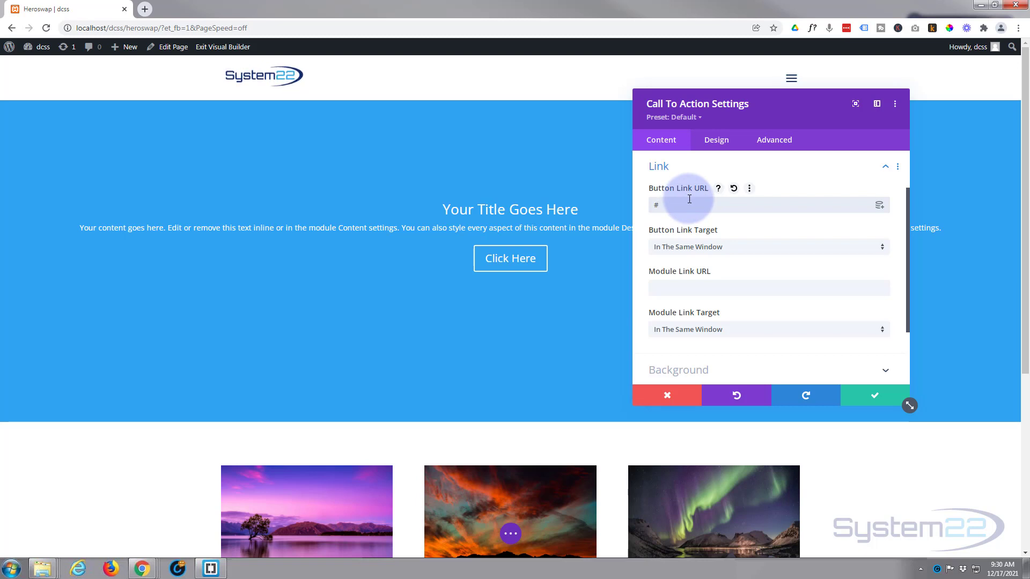
left_click(753, 251)
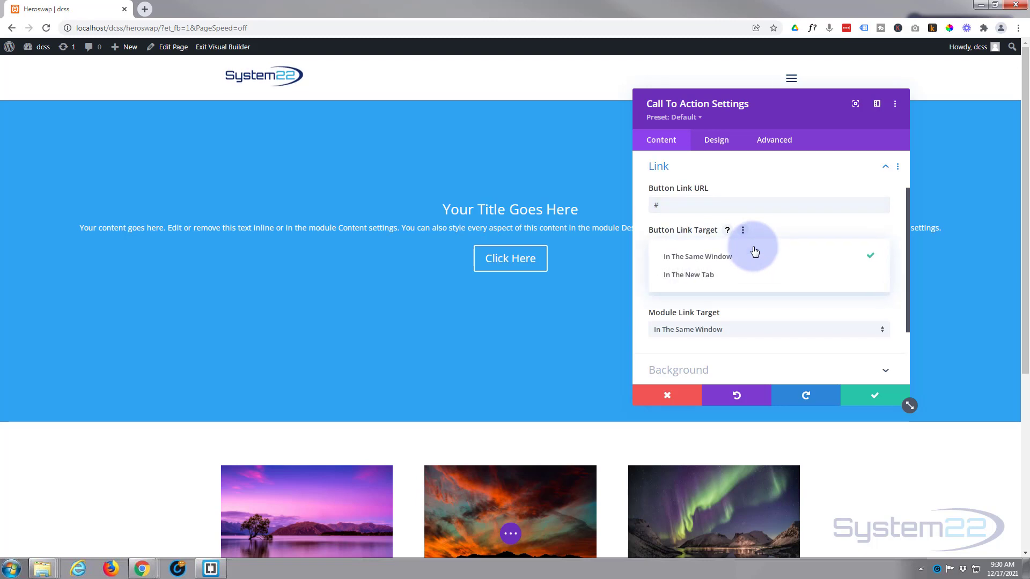
left_click(643, 242)
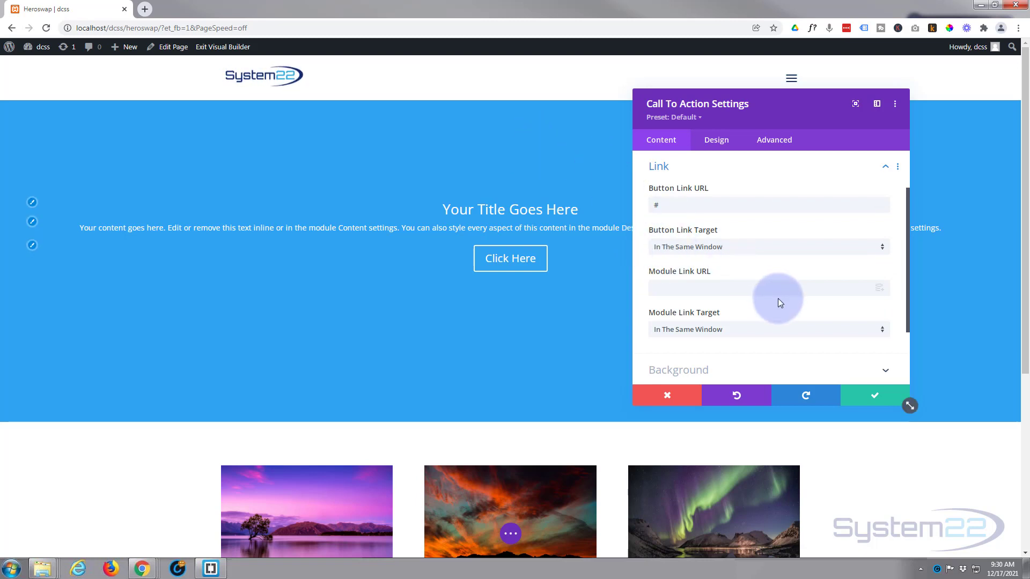
left_click(687, 288)
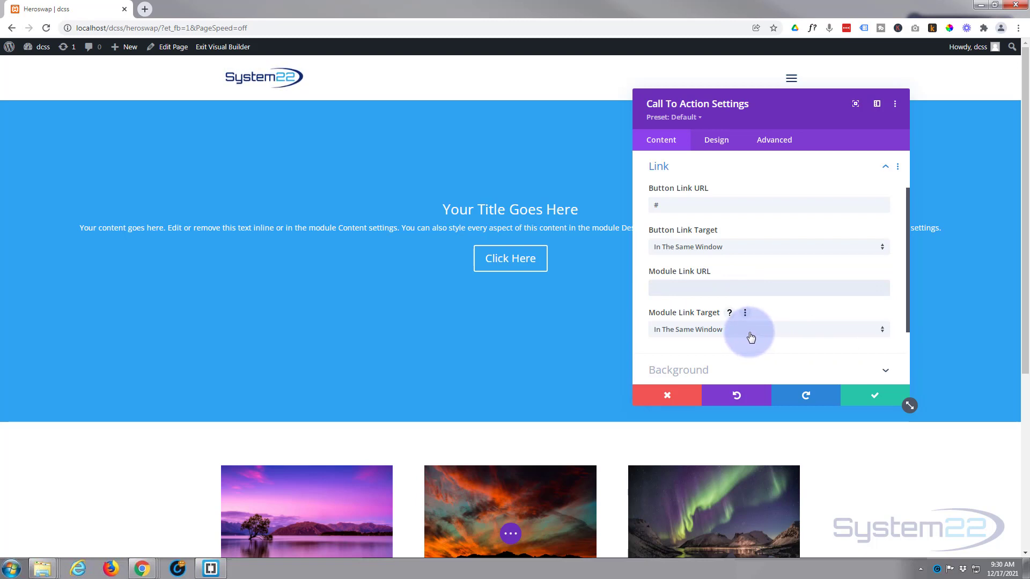
left_click_drag(779, 112, 906, 114)
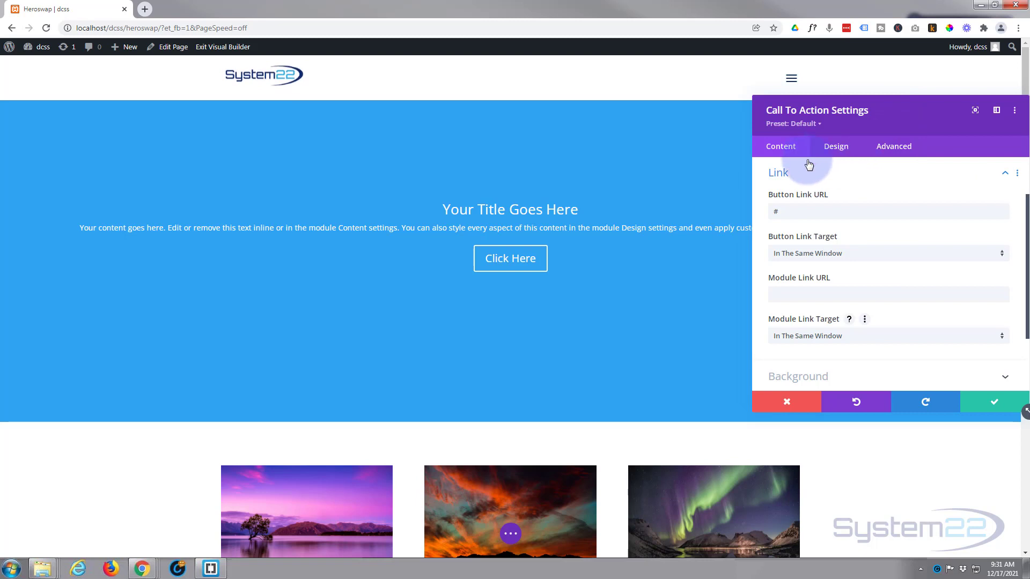
Insert a line break in the body text before its second sentence.
scroll(814, 258, "up", 2)
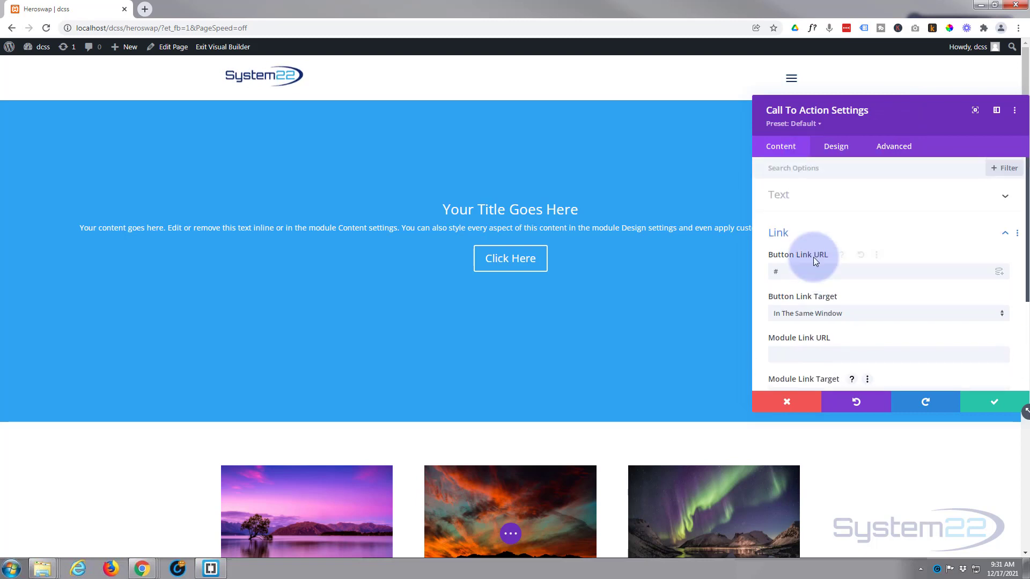
left_click(832, 205)
scroll(832, 228, "down", 3)
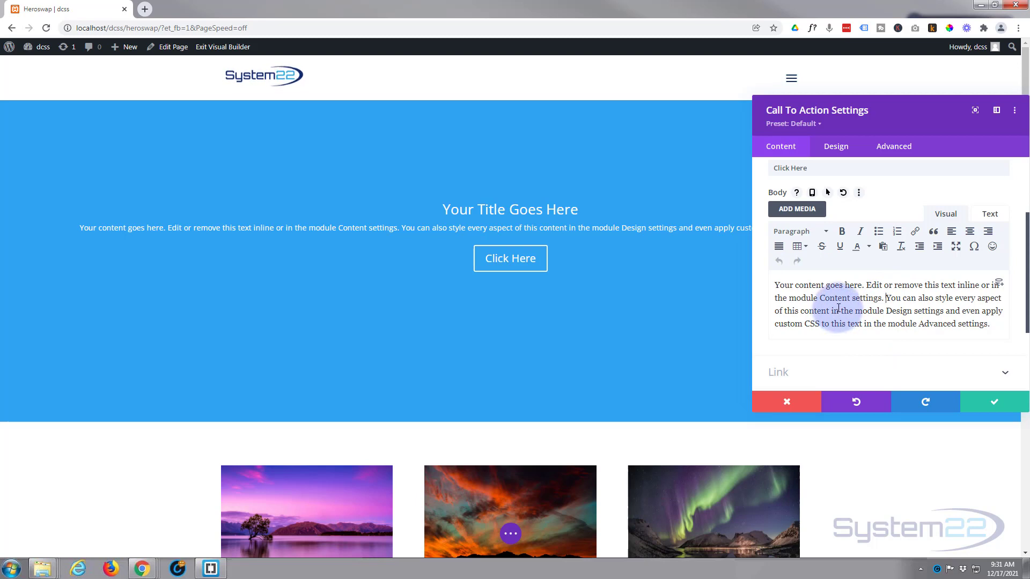
key("shift+Return")
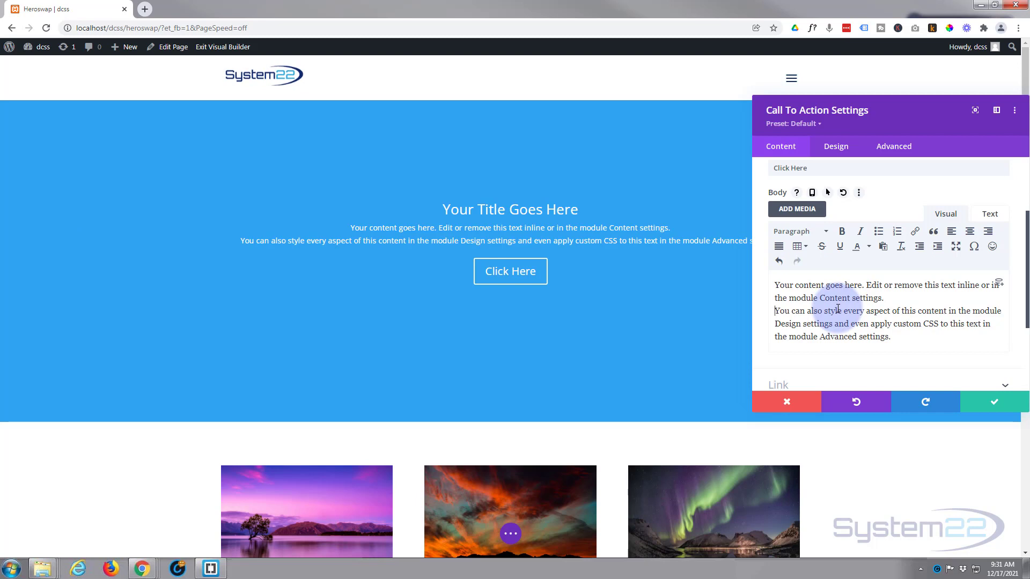
Replace the default title with 'Visit Our City!'.
scroll(838, 309, "up", 2)
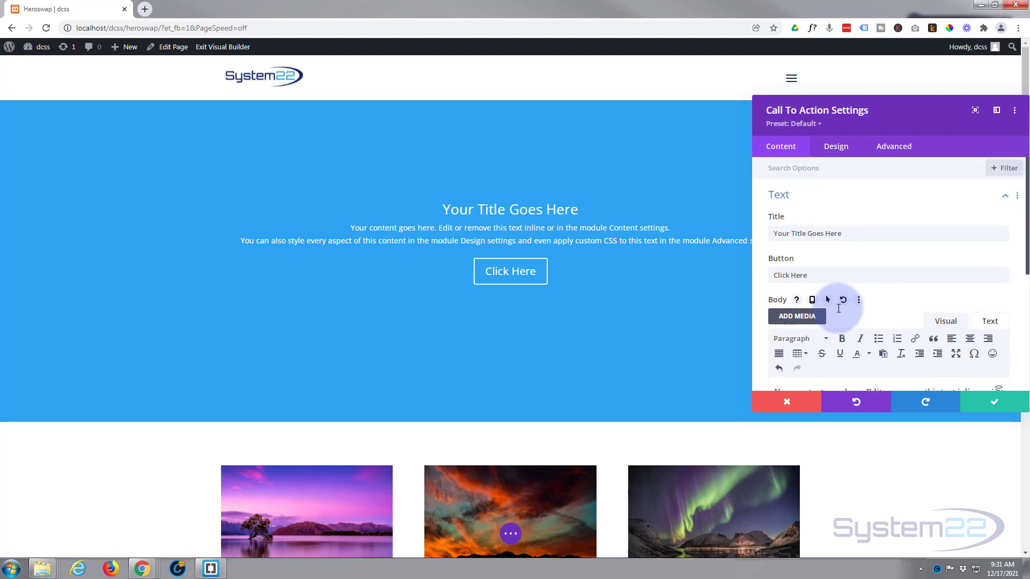
left_click(846, 234)
left_click_drag(846, 234, 762, 239)
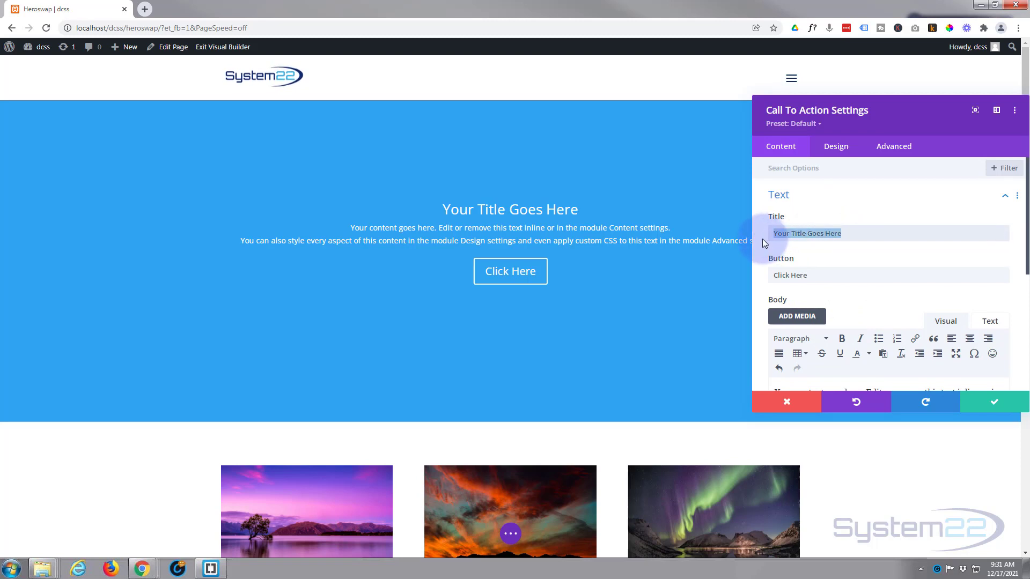
type("V")
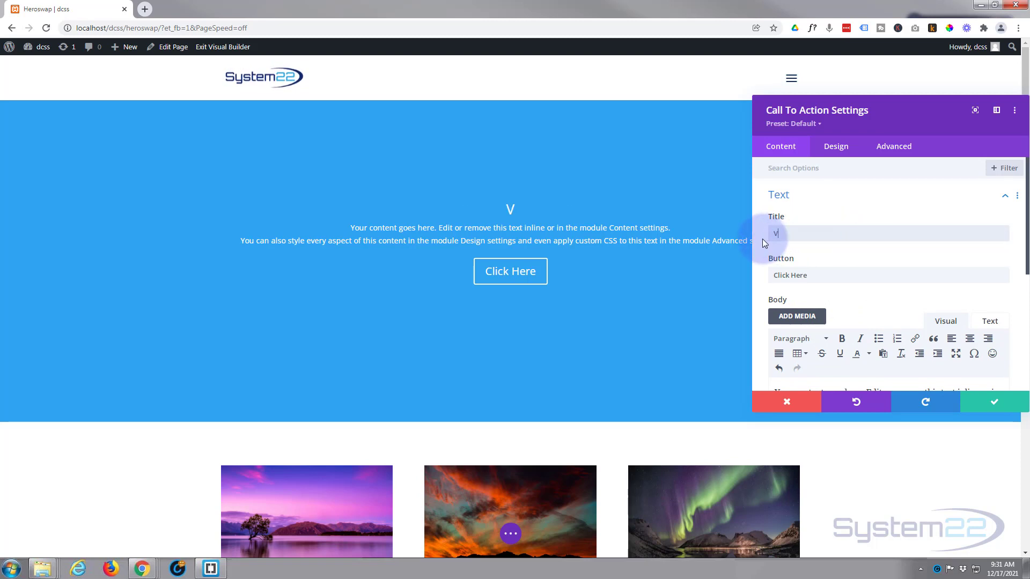
type("isit Our City!")
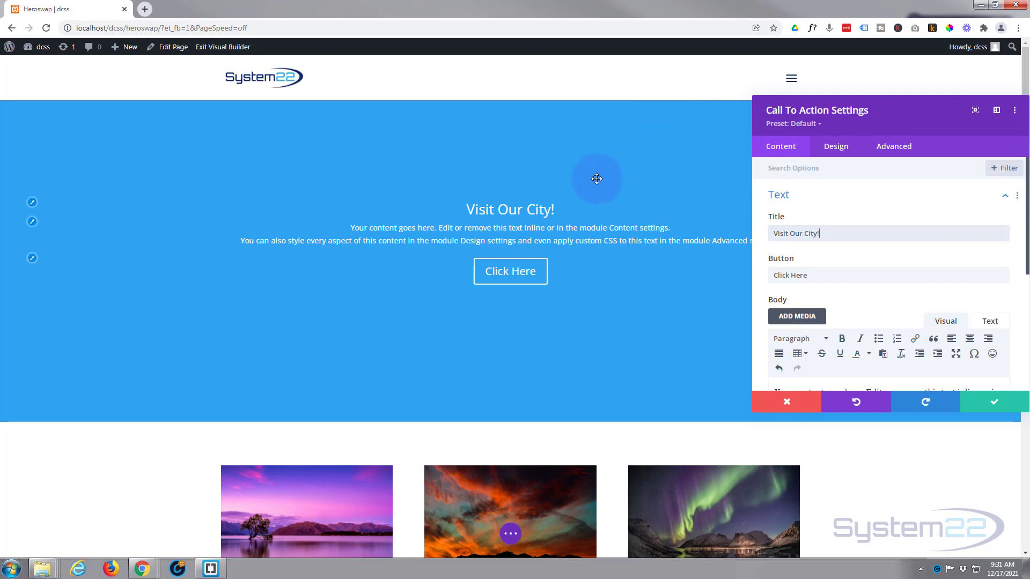
left_click(846, 235)
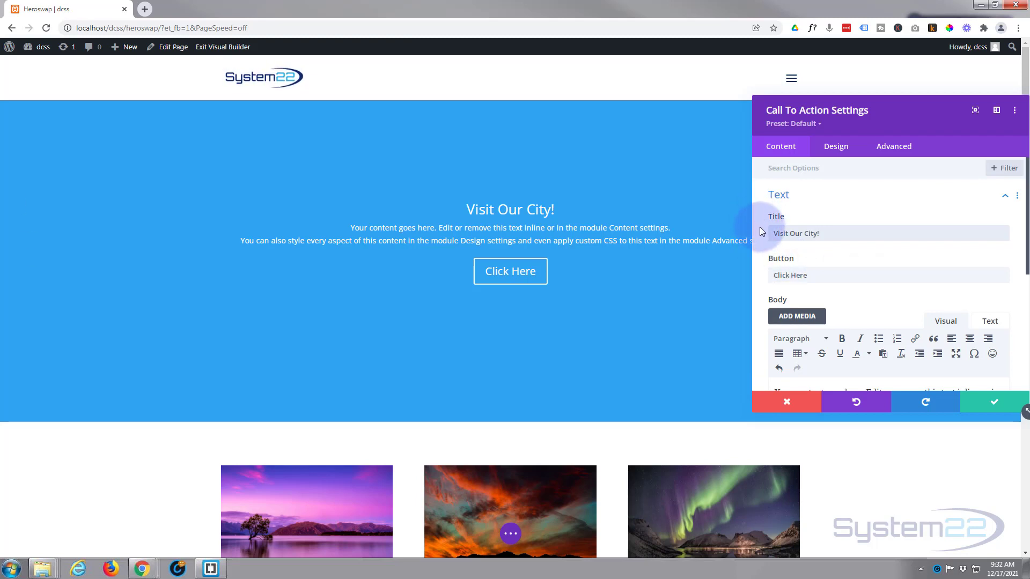
Give the title the hover value 'Amazing Night Life!' and enable hover options for the body.
left_click(775, 221)
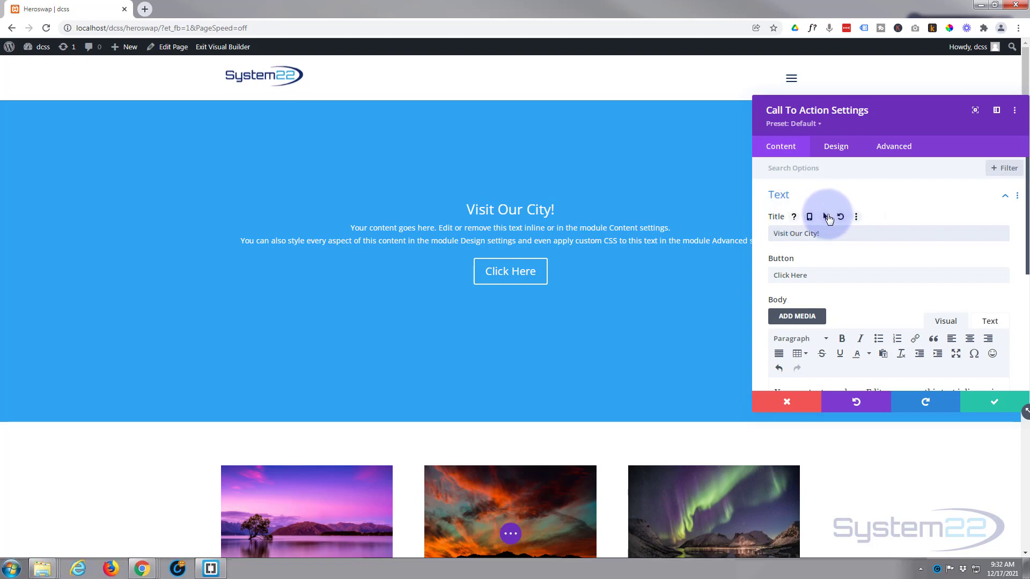
left_click(826, 216)
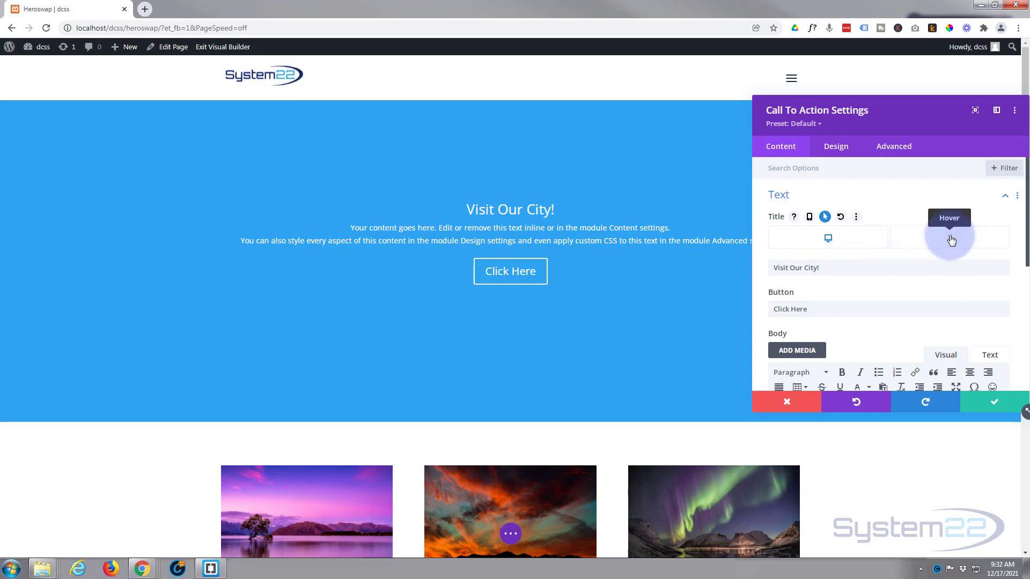
left_click(951, 240)
left_click(826, 267)
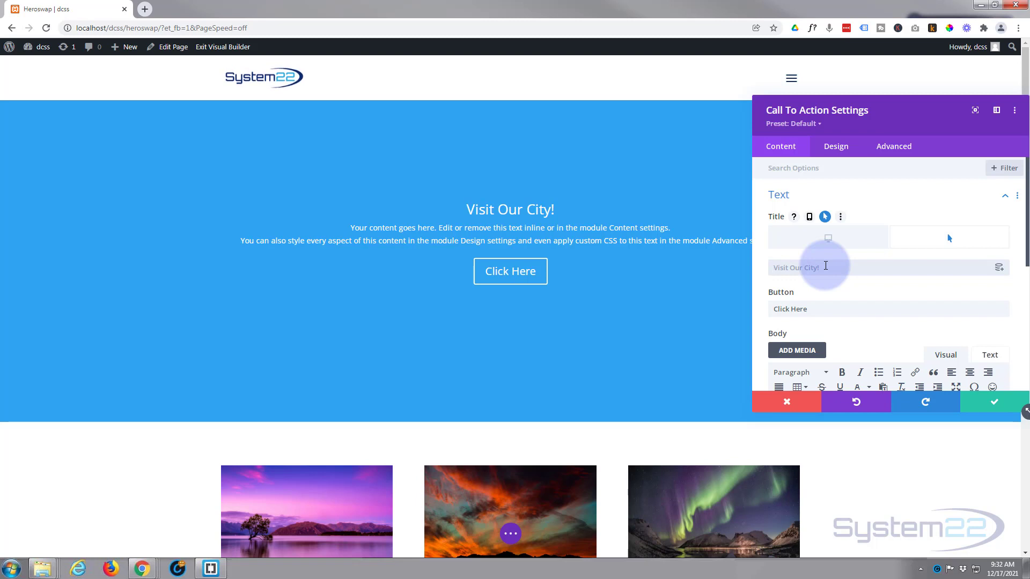
type("A")
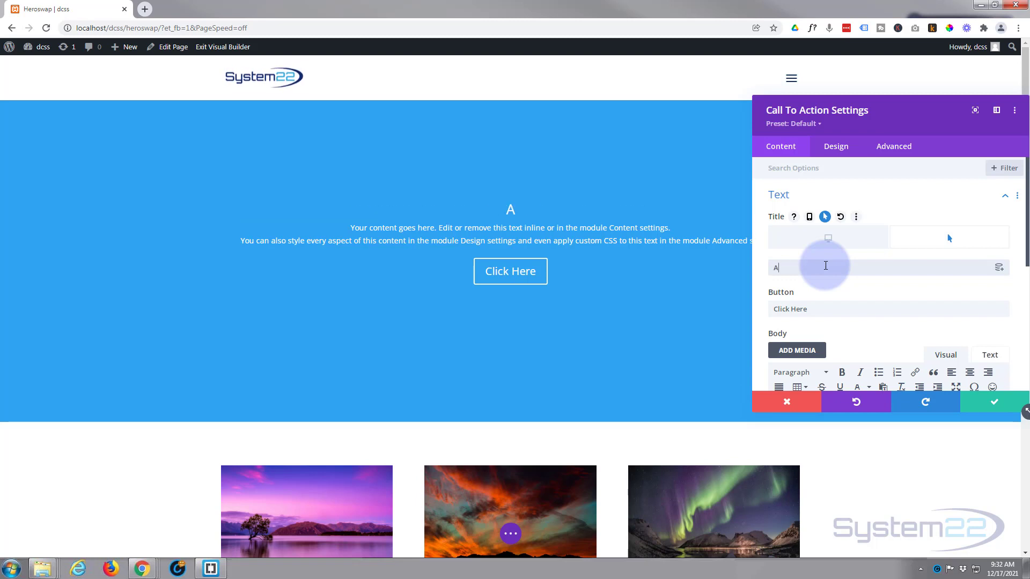
type("mazing Night Life!")
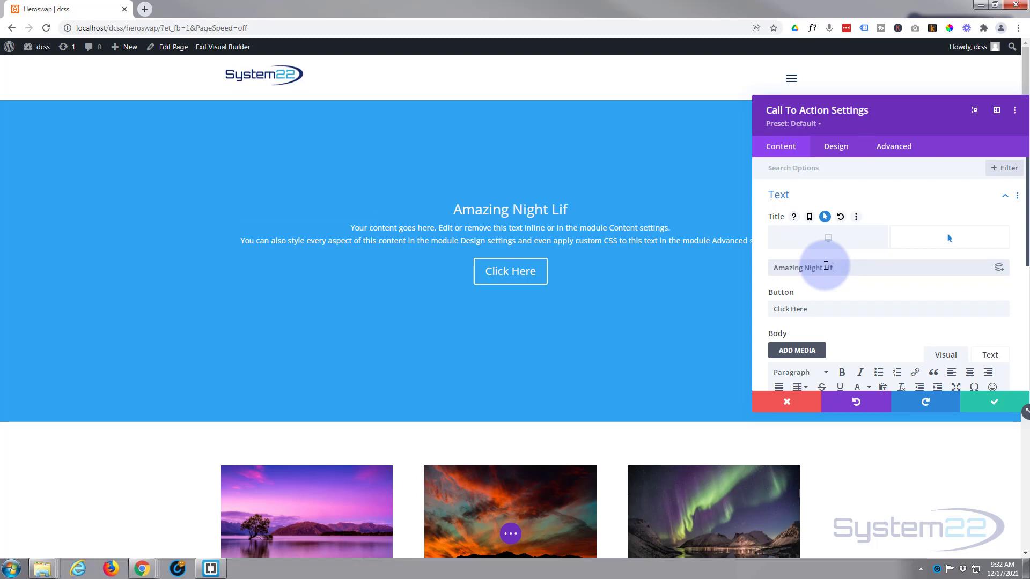
left_click(845, 242)
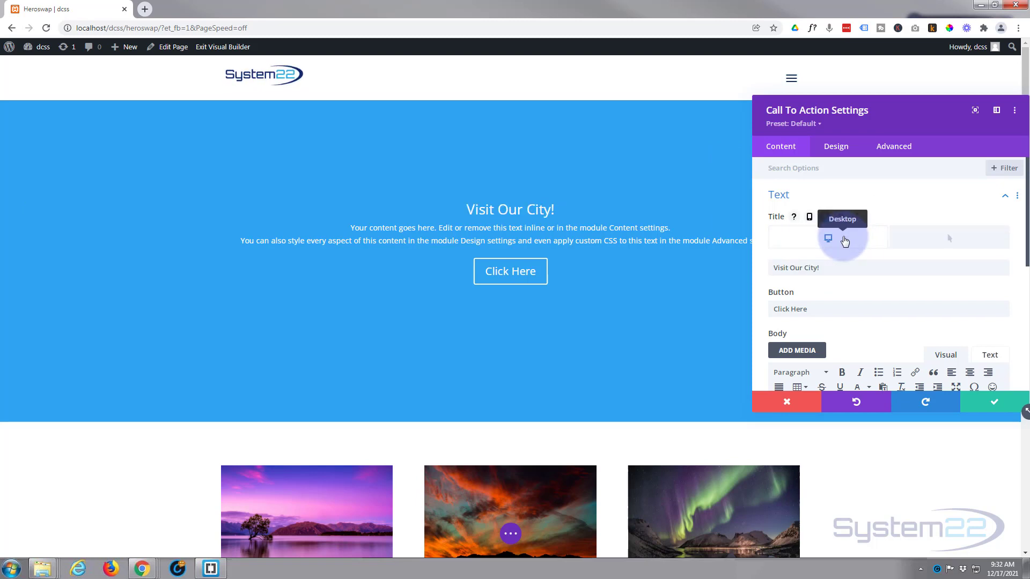
left_click(938, 241)
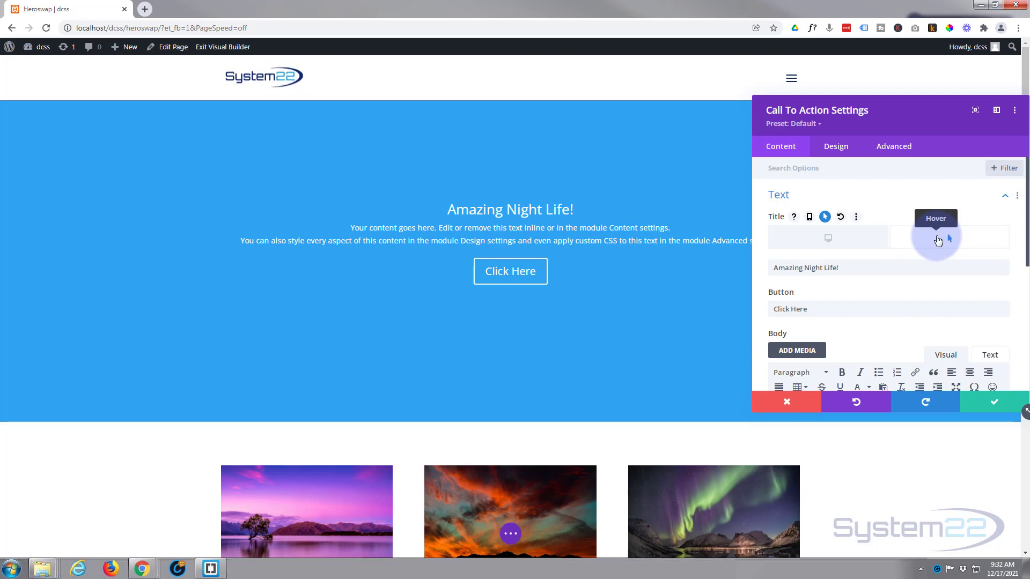
scroll(876, 249, "down", 2)
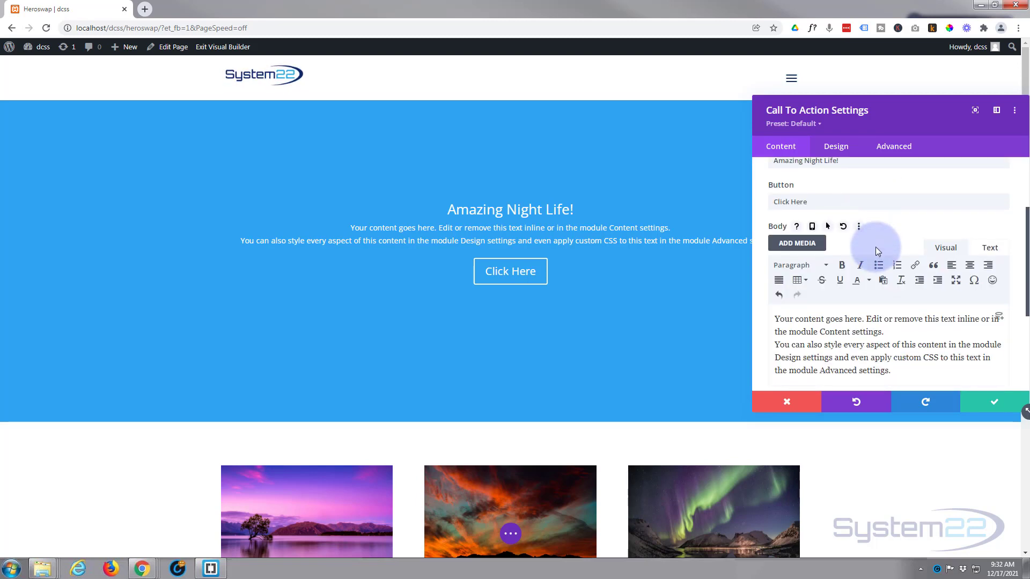
left_click(828, 227)
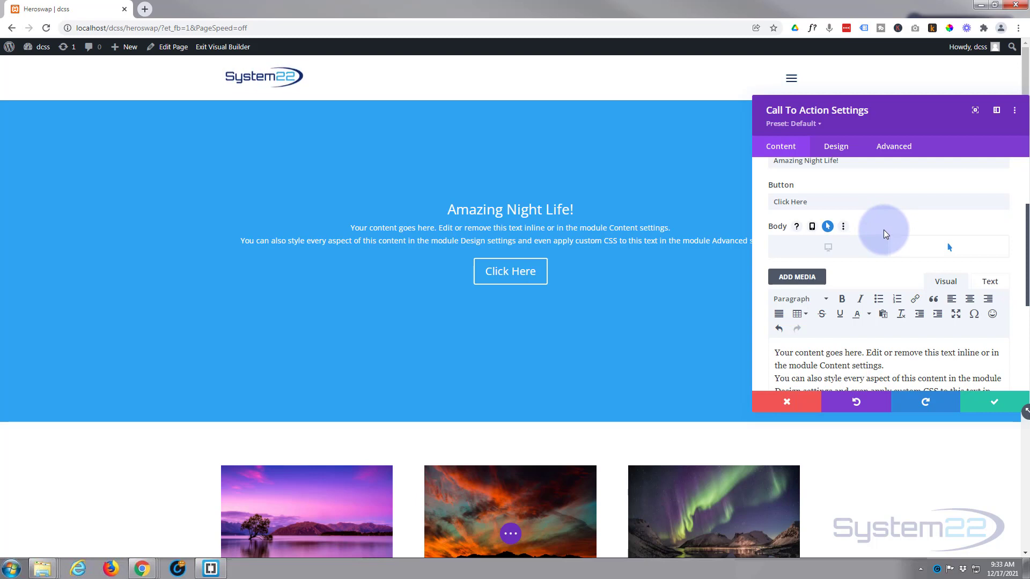
Set the call-to-action's hover background image to the neon city-skyline photo (u5.jpg).
scroll(805, 252, "down", 4)
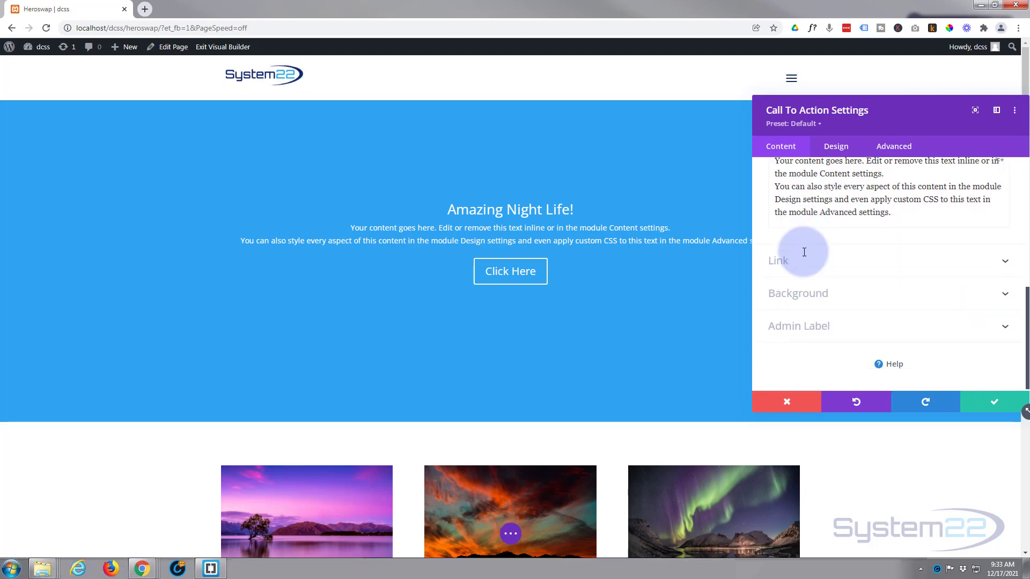
left_click(885, 297)
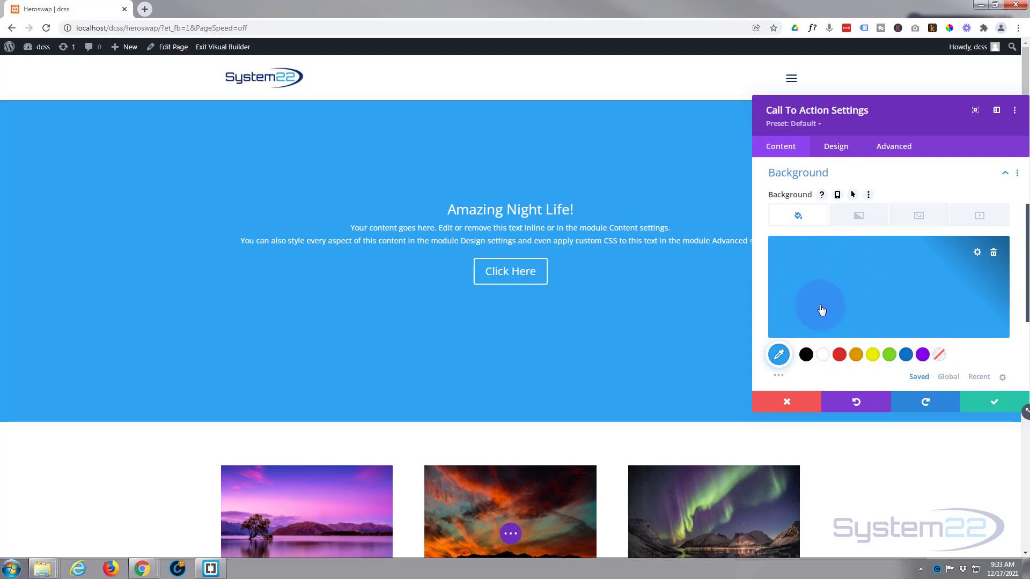
left_click(919, 216)
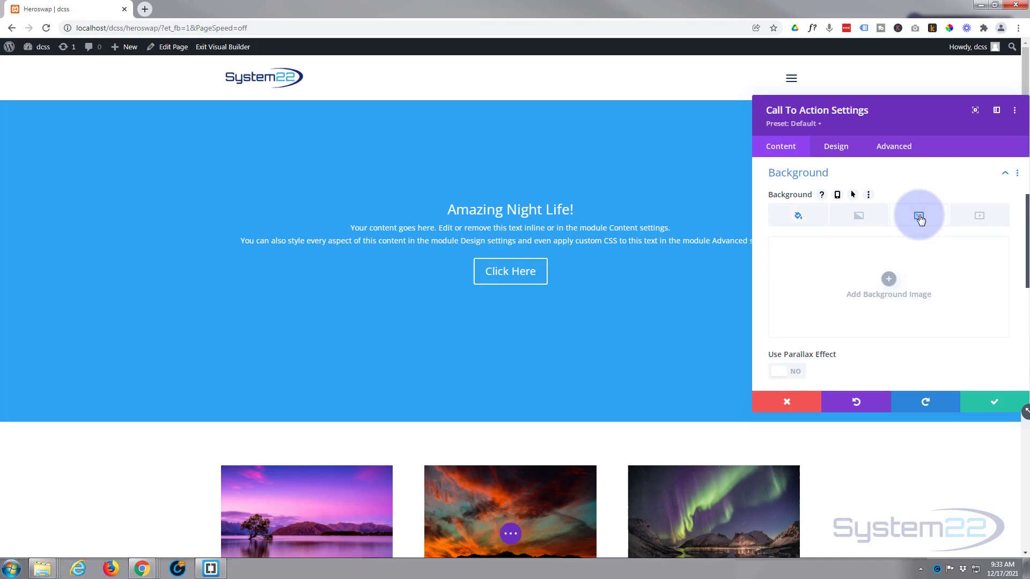
left_click(890, 281)
left_click(412, 335)
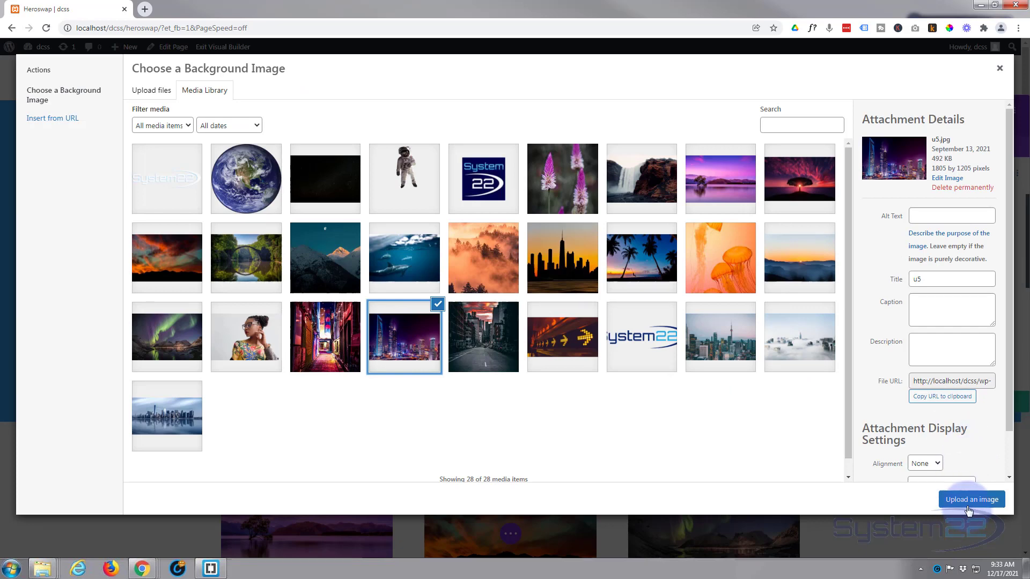
left_click(968, 504)
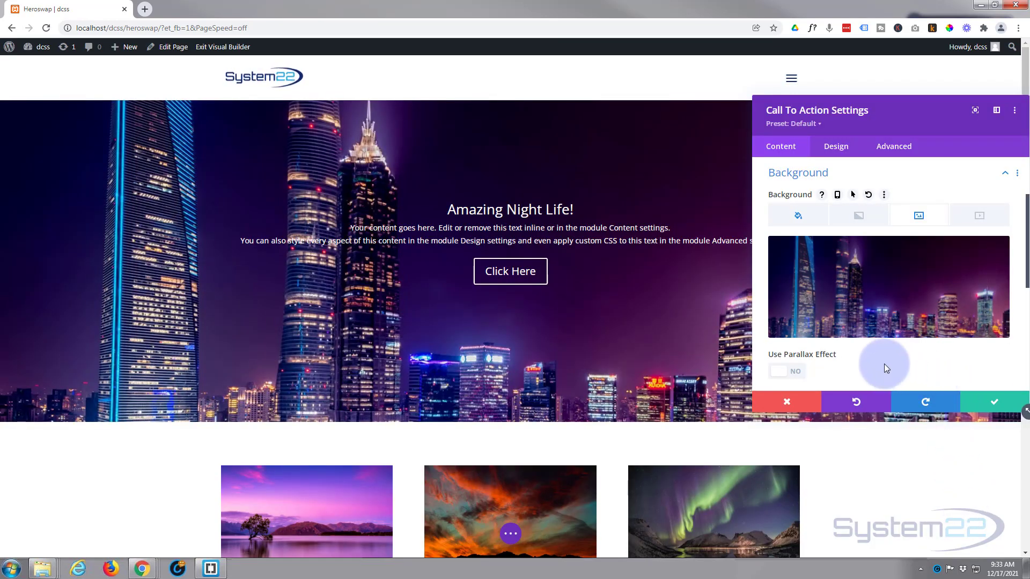
Try the Luminosity background image blend, then switch it to Multiply.
mouse_move(873, 253)
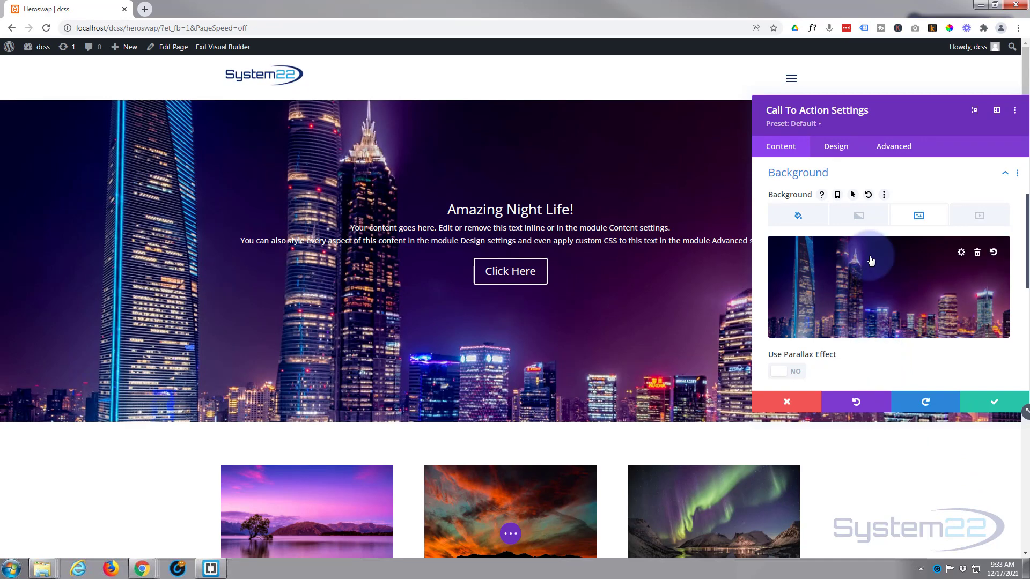
scroll(873, 252, "down", 3)
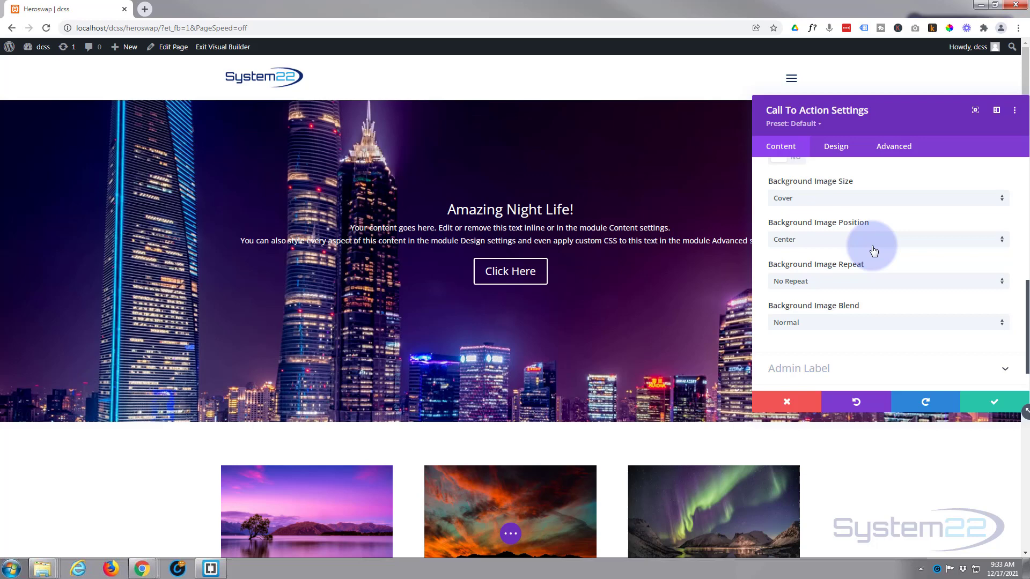
left_click(839, 324)
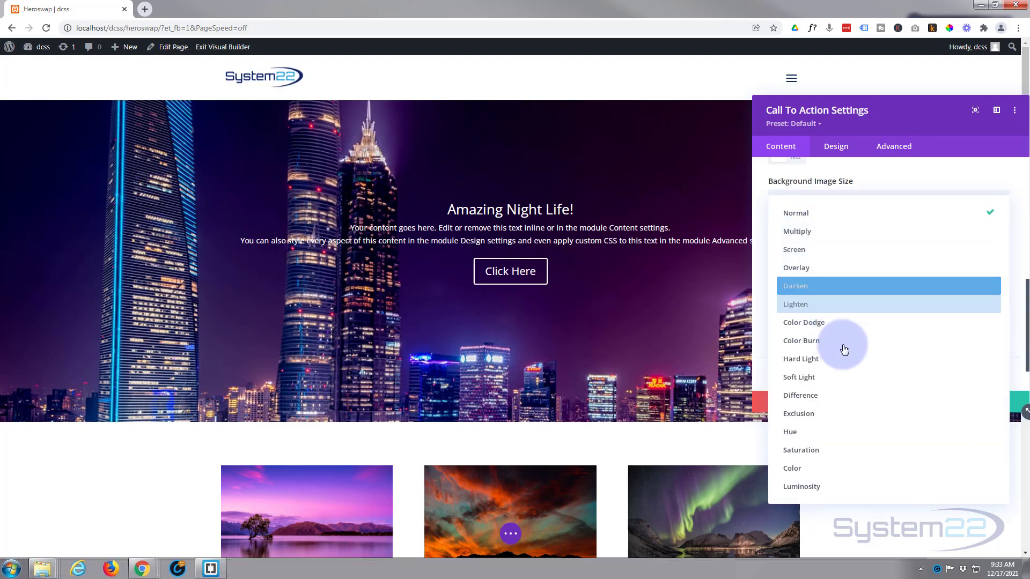
left_click(865, 494)
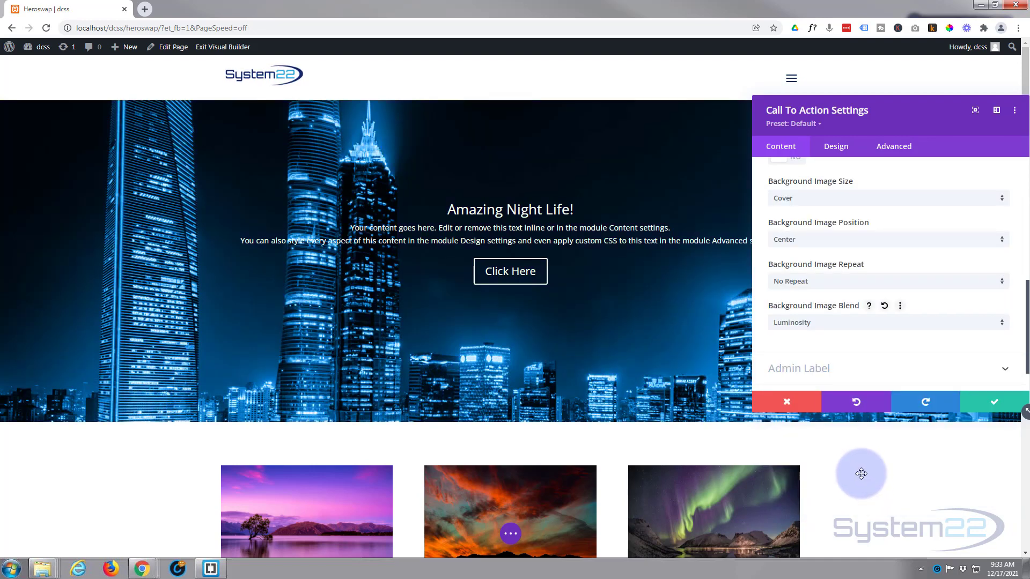
left_click(835, 324)
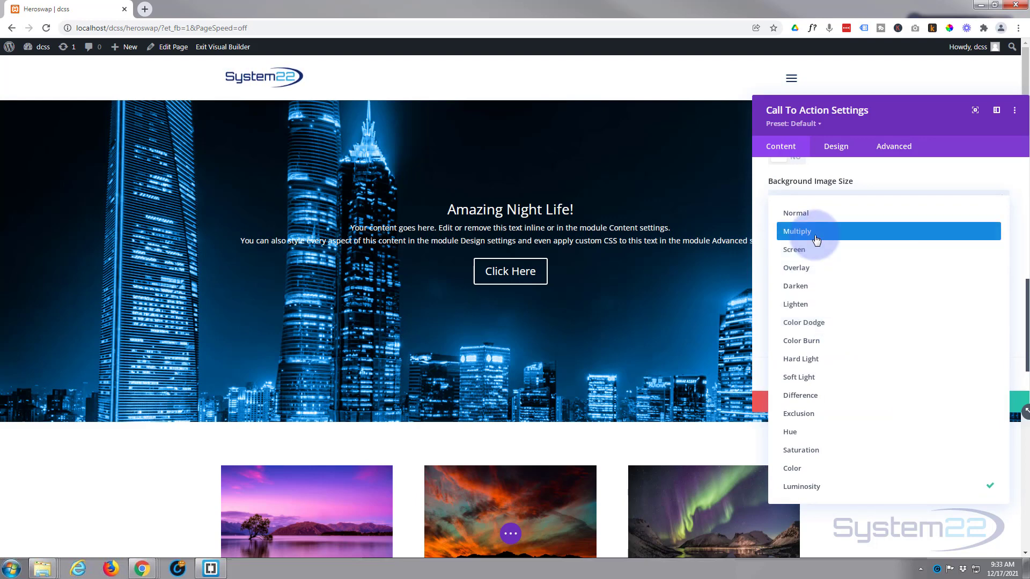
left_click(795, 236)
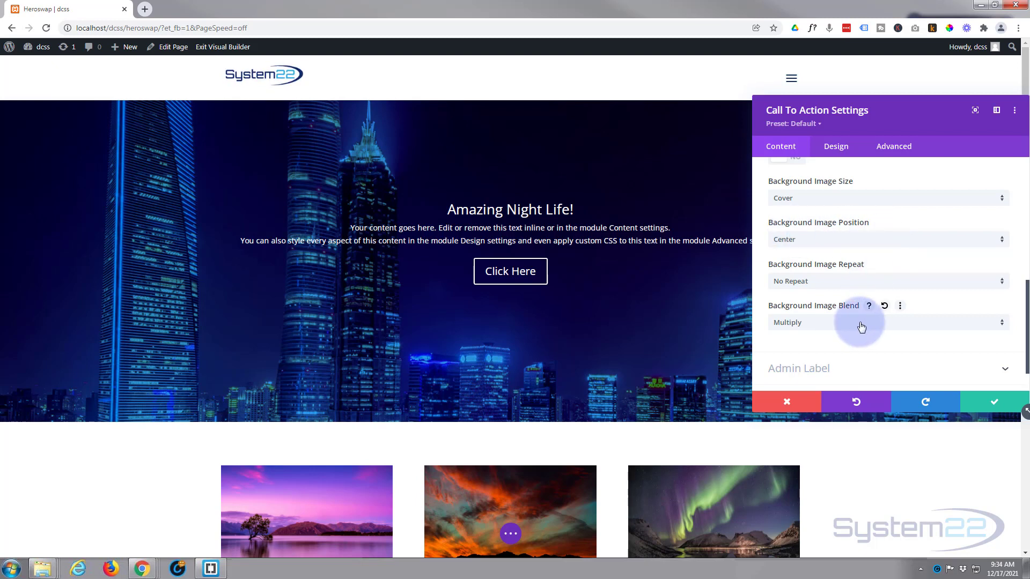
scroll(861, 327, "up", 3)
scroll(860, 326, "up", 1)
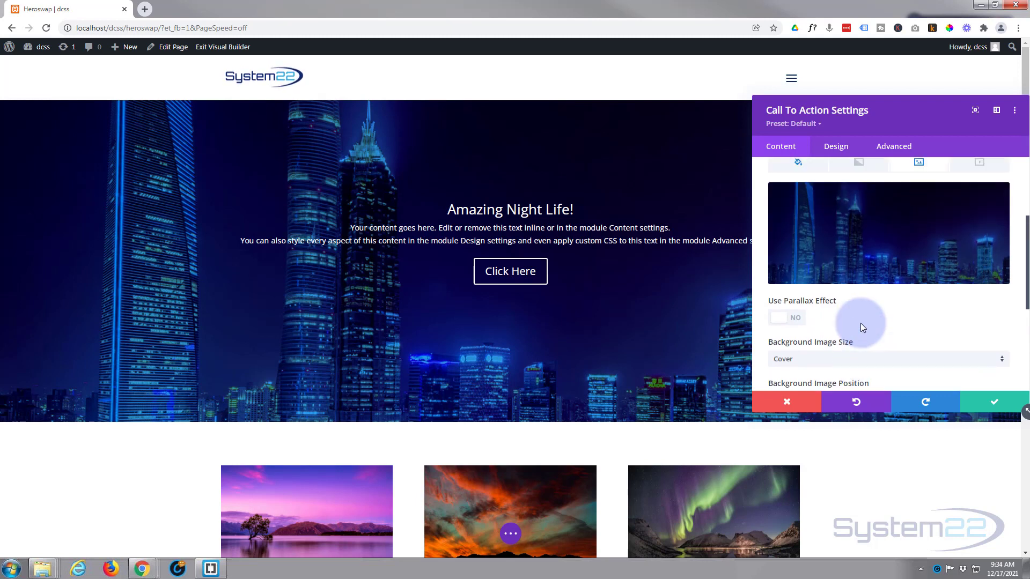
Enable background hover options and make the normal desktop background colour fully transparent (alpha 0).
scroll(860, 323, "up", 3)
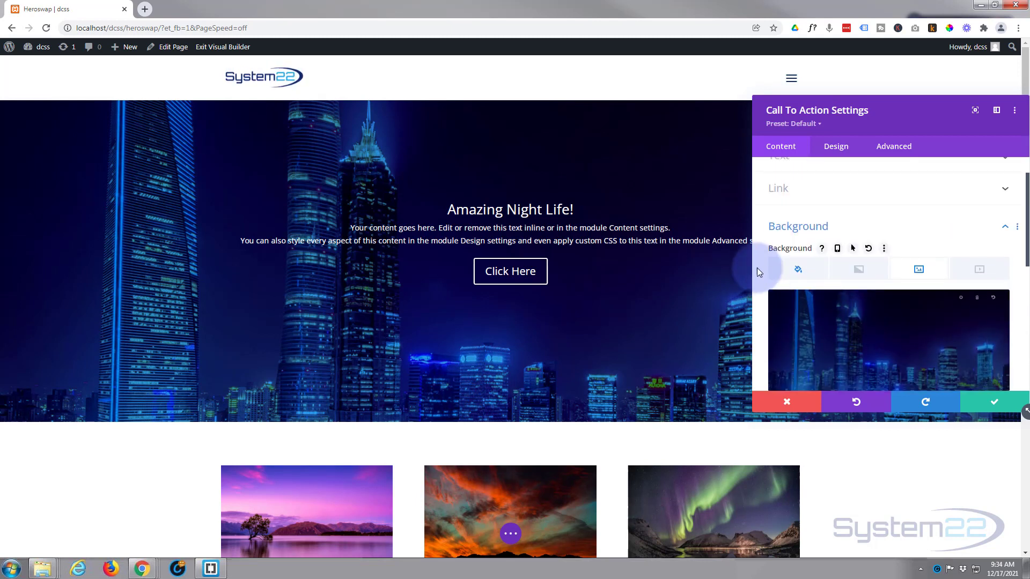
left_click(854, 250)
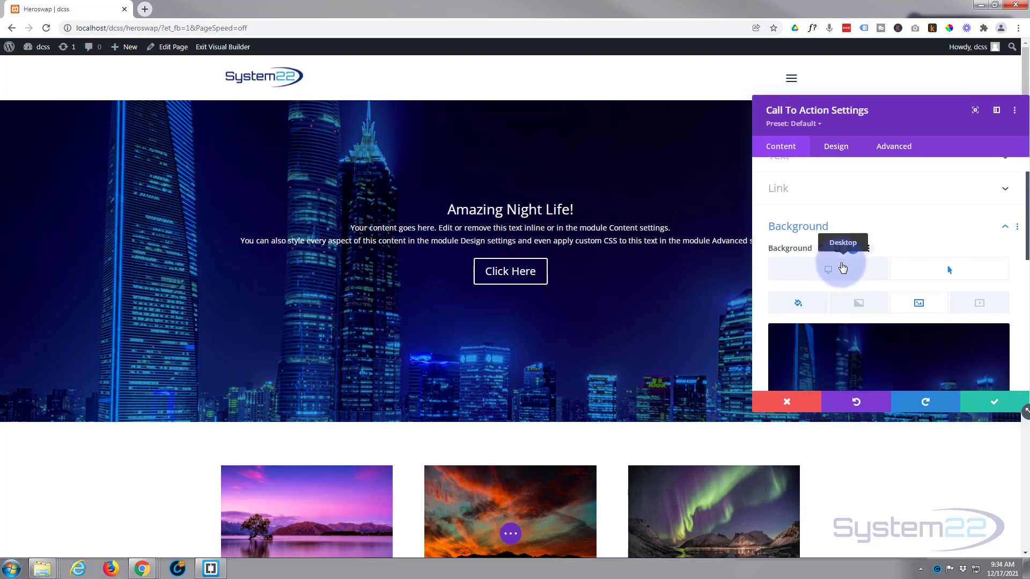
left_click(841, 267)
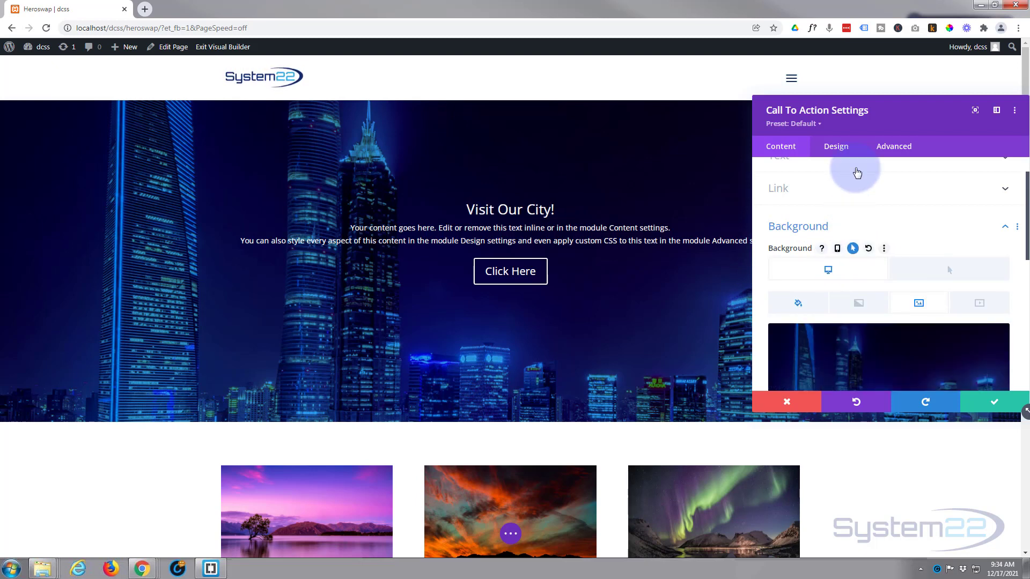
scroll(855, 204, "down", 2)
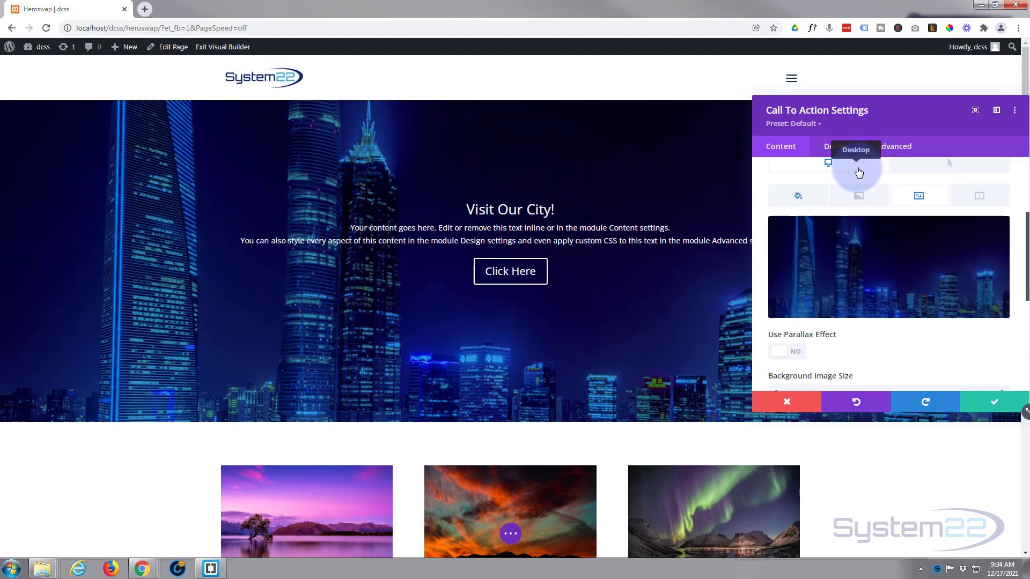
left_click(795, 202)
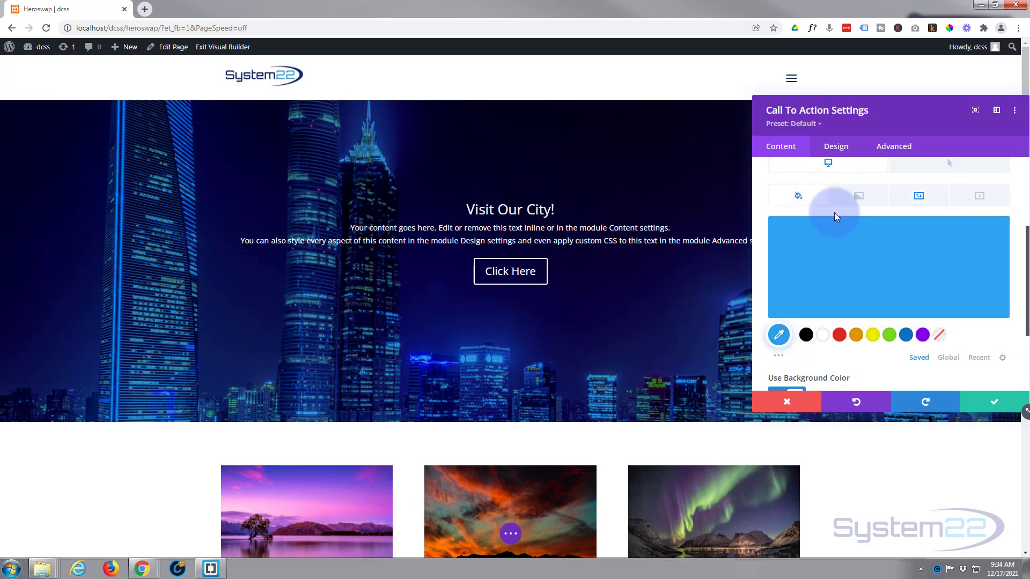
left_click(833, 263)
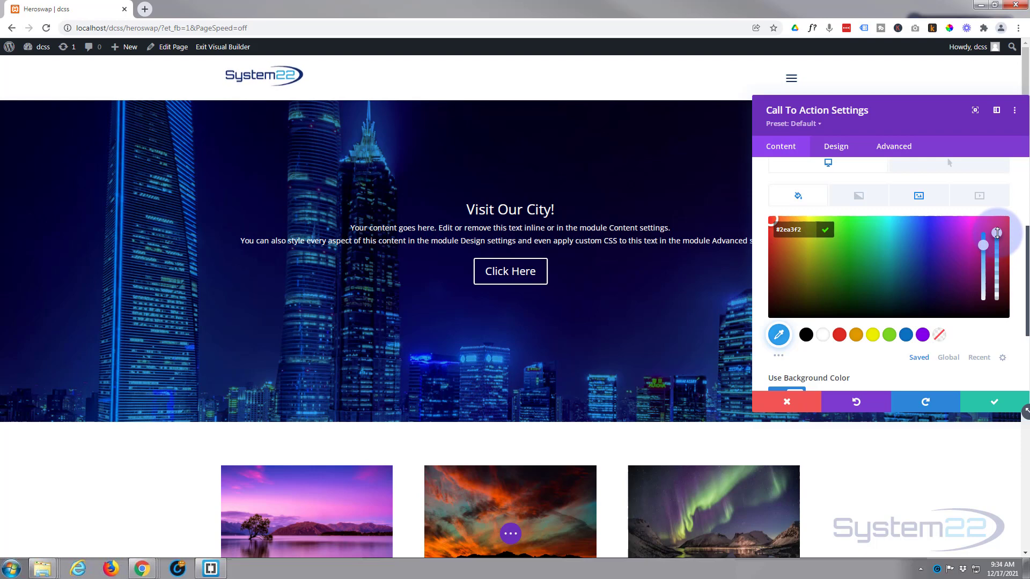
left_click_drag(998, 249, 1003, 319)
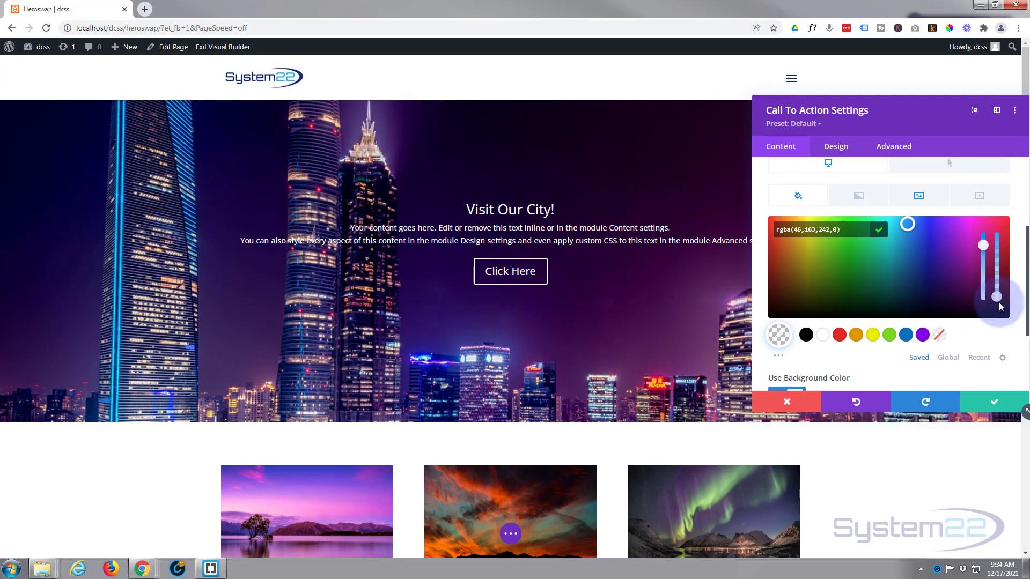
Set the hover background colour to semi-transparent blue rgba(46,163,242,0.69).
left_click(949, 164)
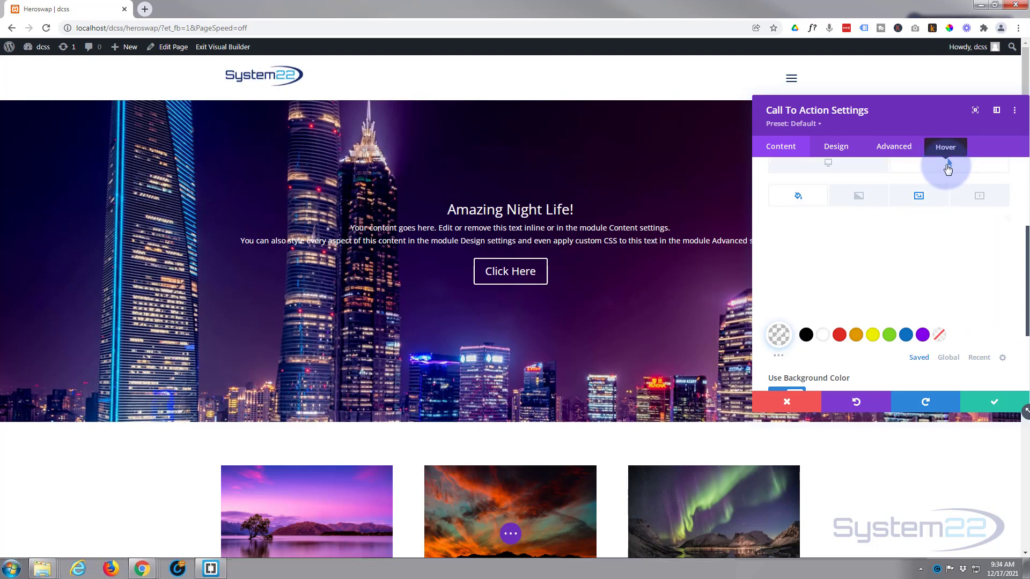
left_click(801, 198)
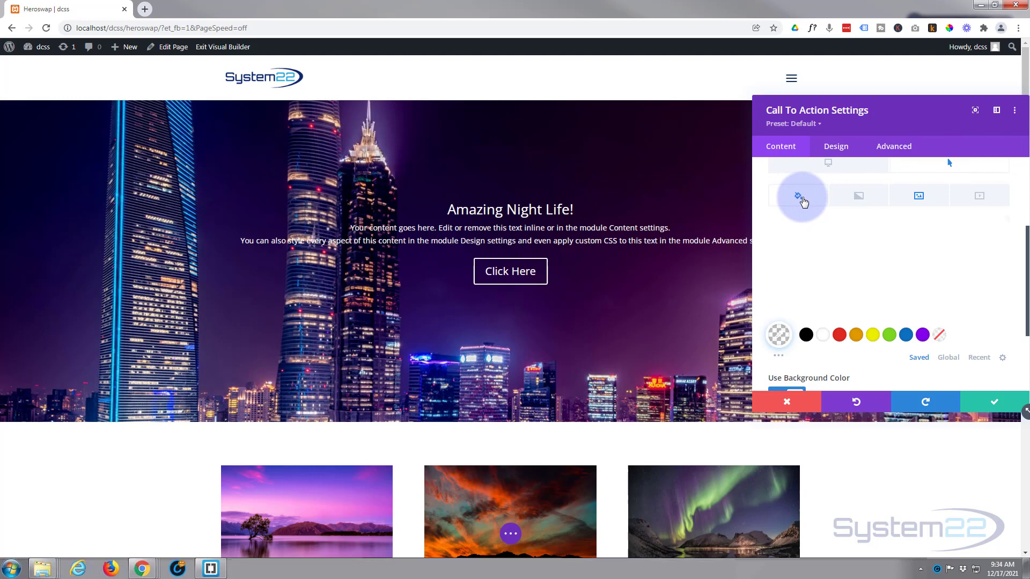
left_click(893, 273)
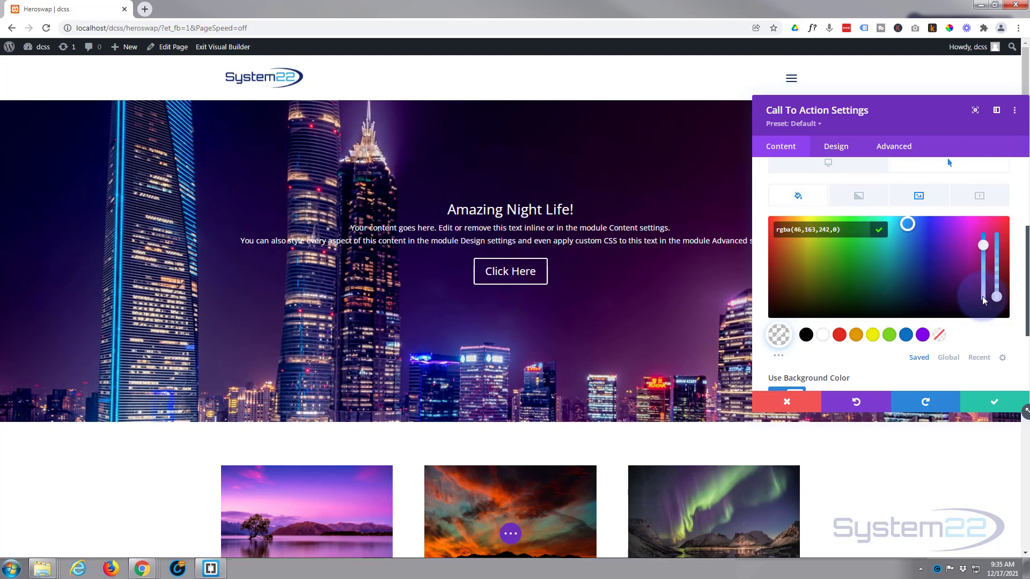
left_click_drag(996, 296, 996, 229)
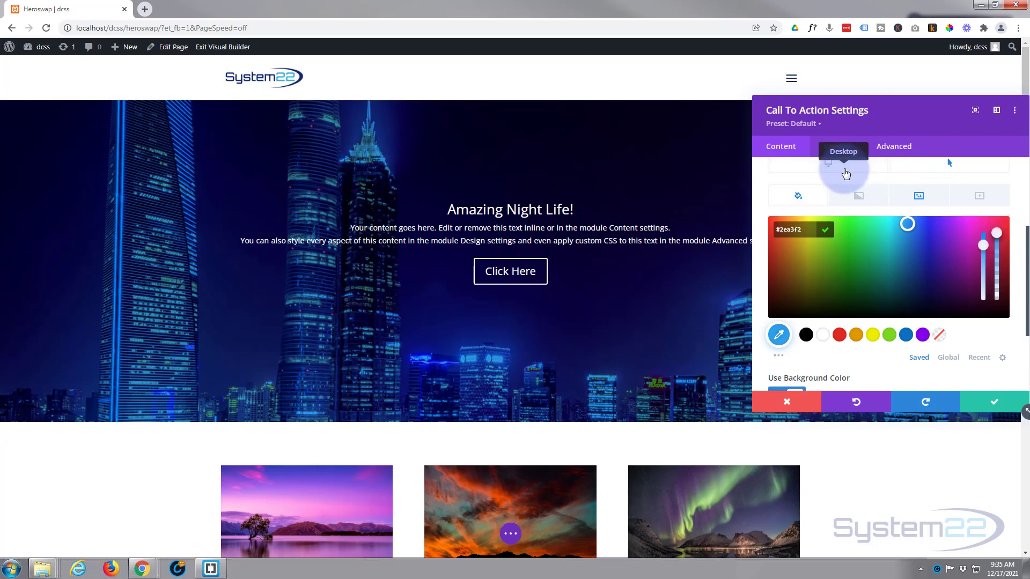
left_click(844, 173)
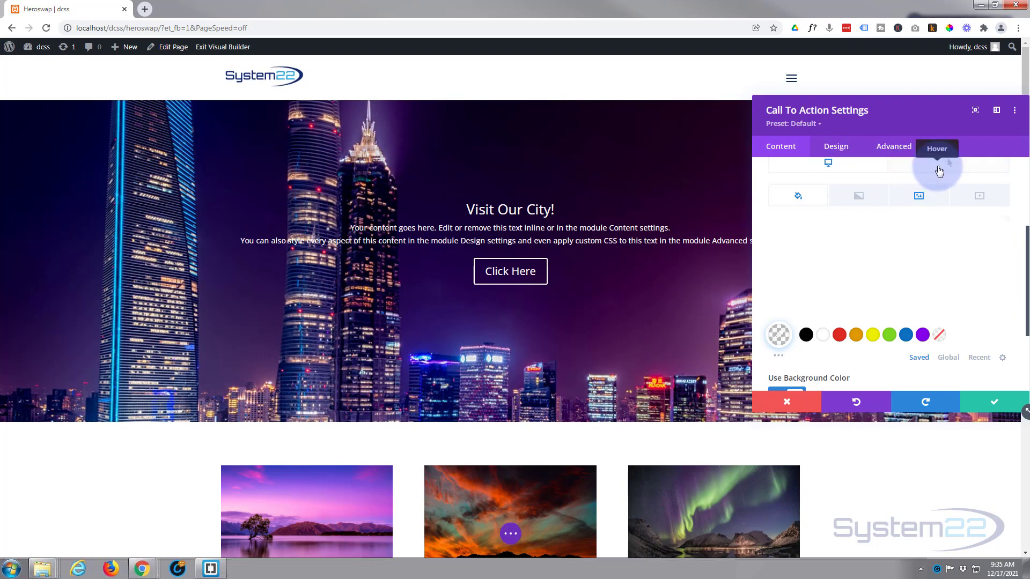
left_click(938, 171)
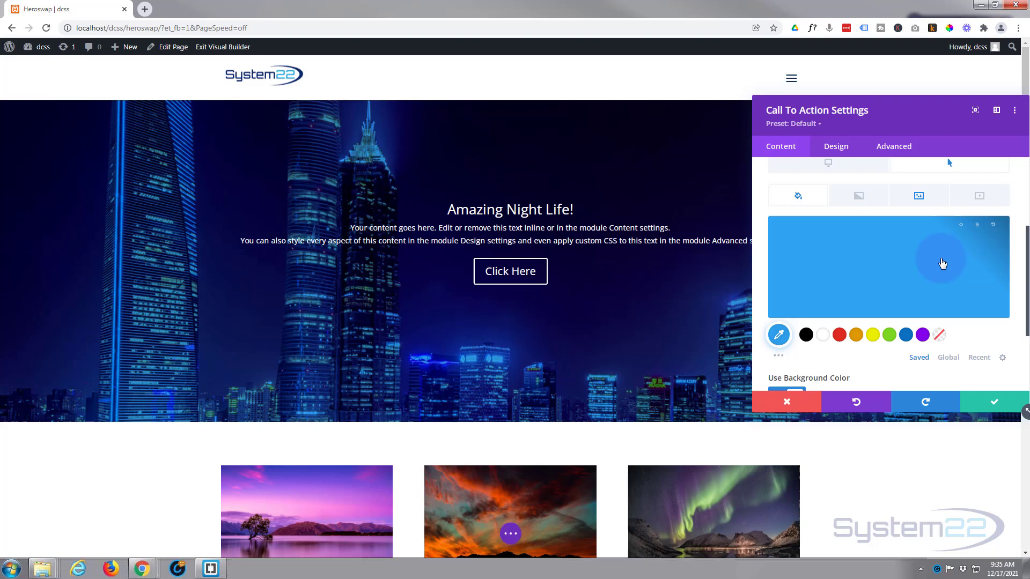
scroll(940, 271, "up", 2)
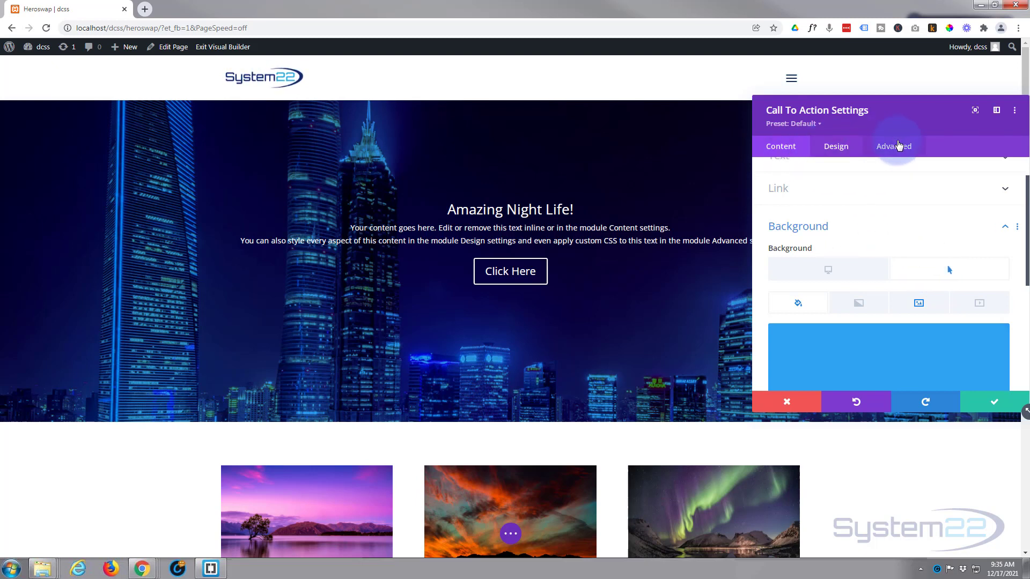
Give the hover transition a 3000ms duration and an Ease-In-Out speed curve.
left_click(899, 149)
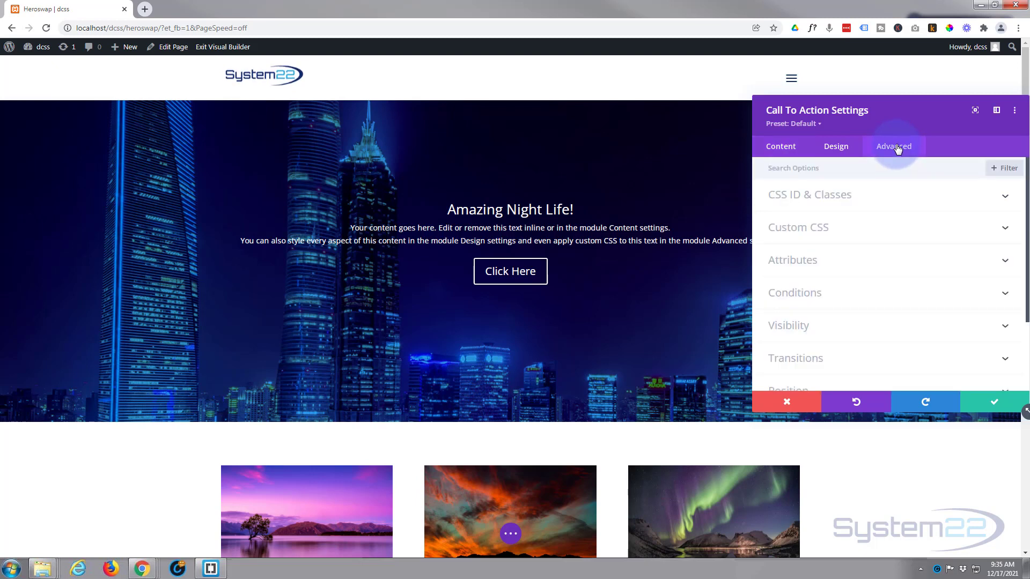
left_click(883, 360)
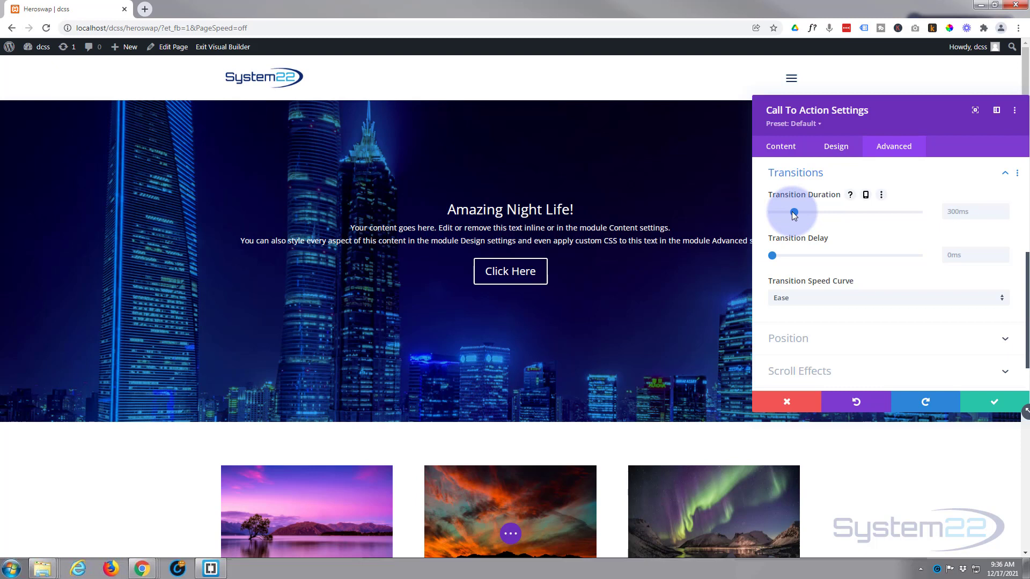
left_click_drag(794, 213, 791, 212)
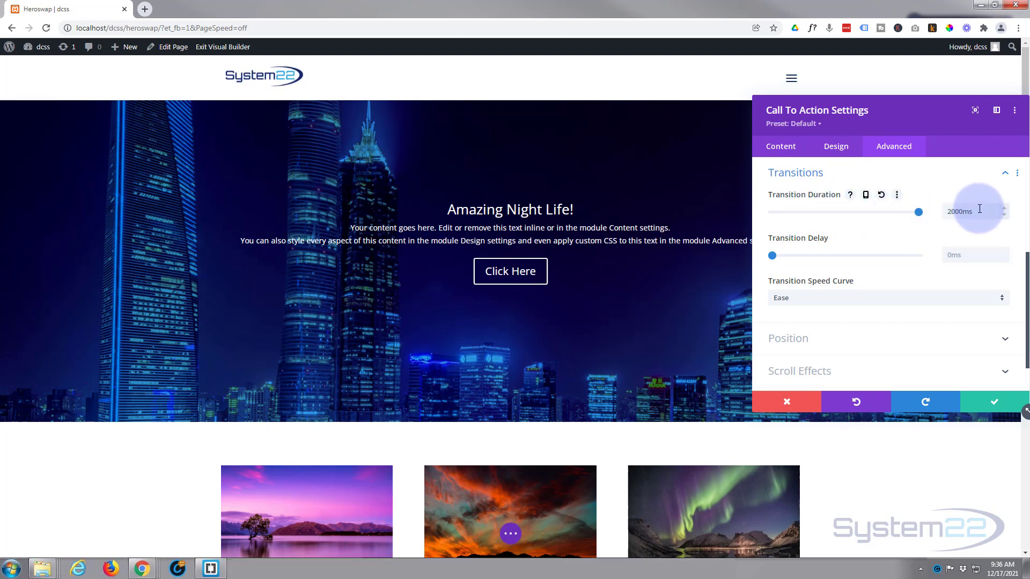
left_click_drag(979, 208, 950, 212)
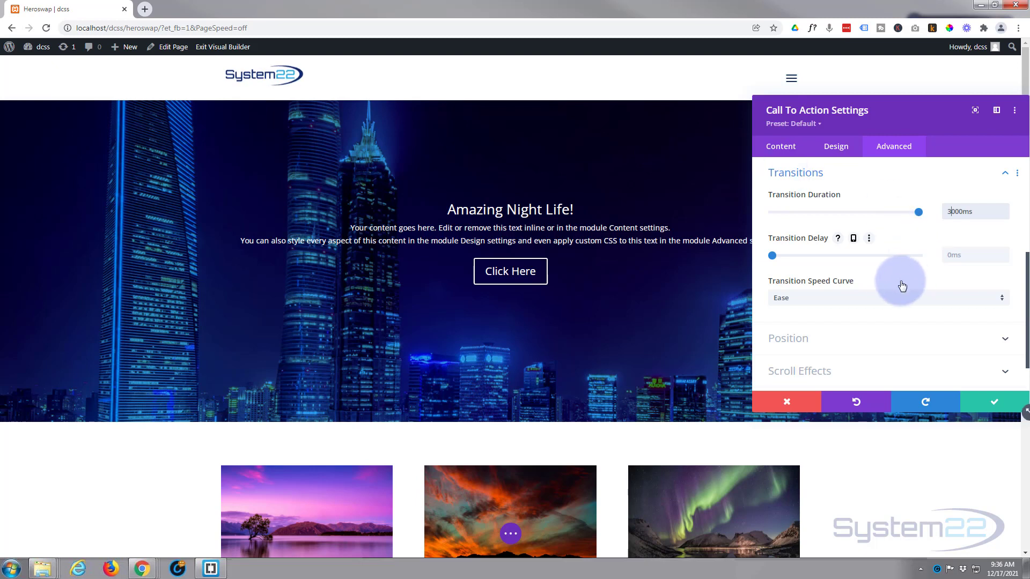
left_click(848, 299)
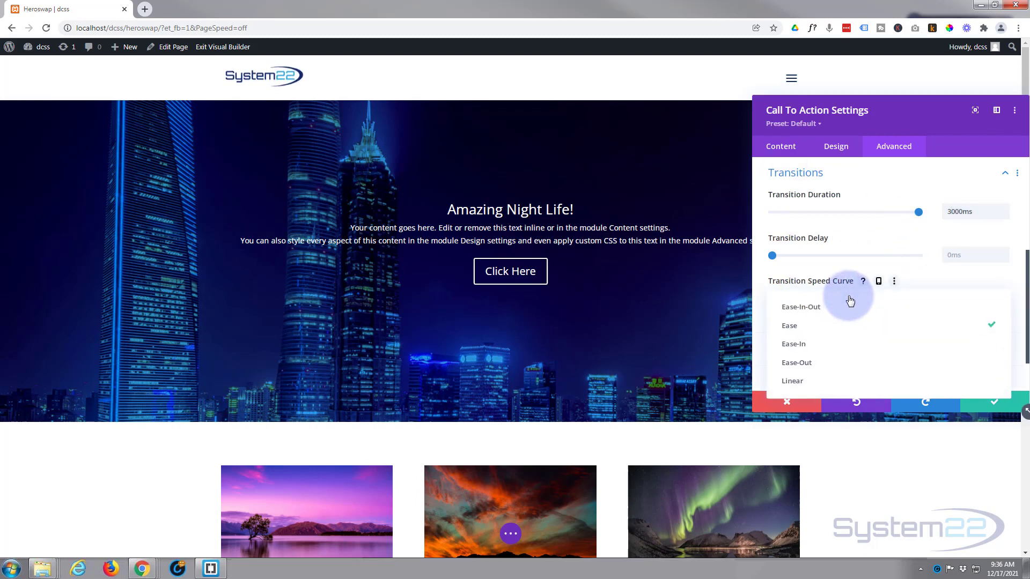
left_click(815, 309)
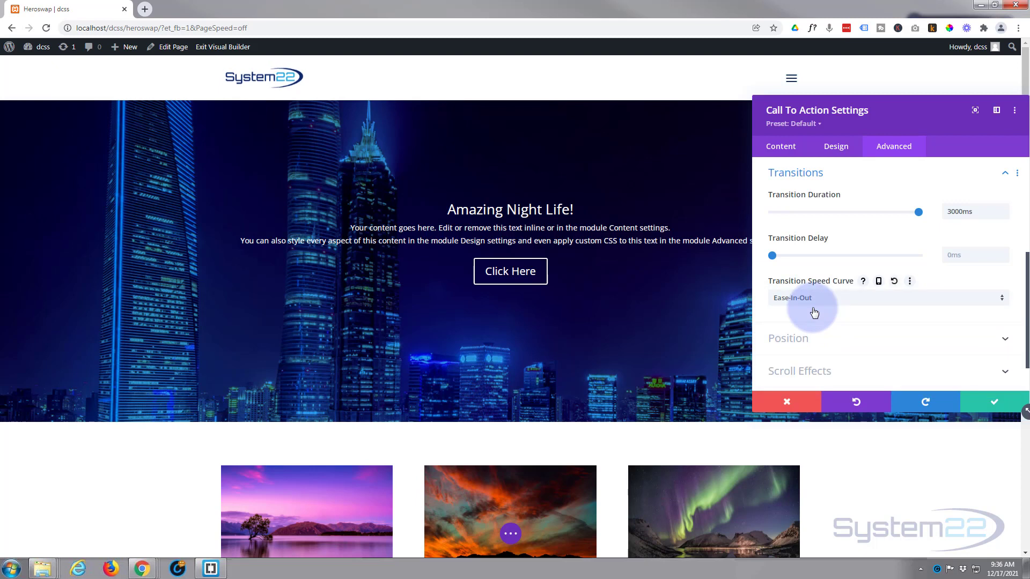
Save the call-to-action module and the page, then exit the Visual Builder.
left_click(991, 406)
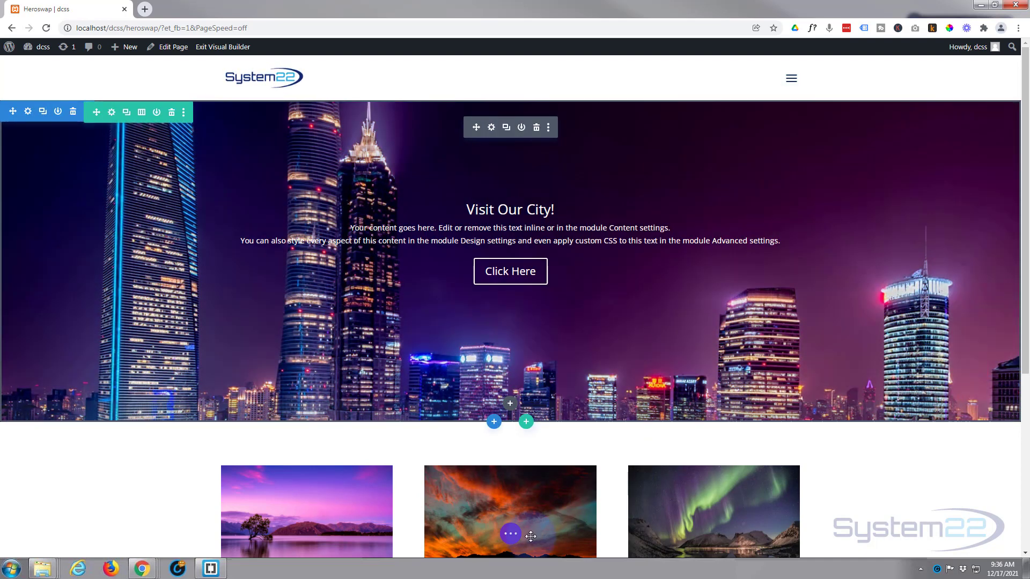
left_click(512, 534)
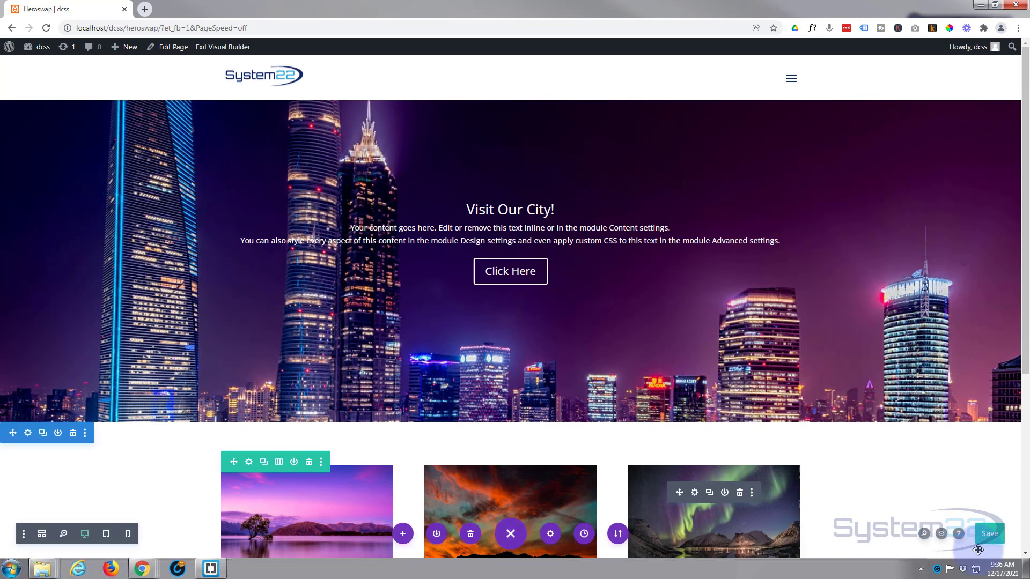
left_click(990, 535)
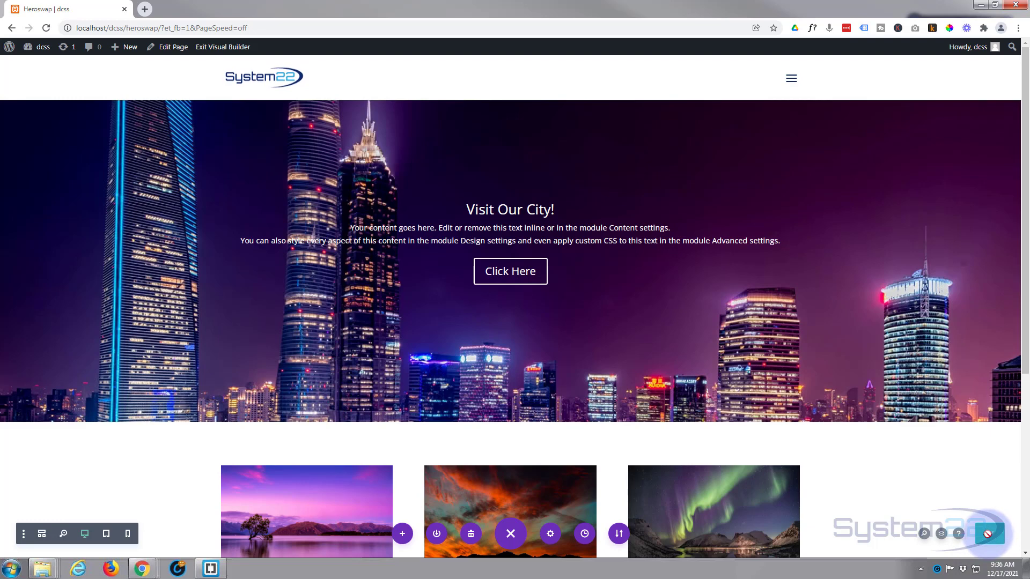
left_click(211, 50)
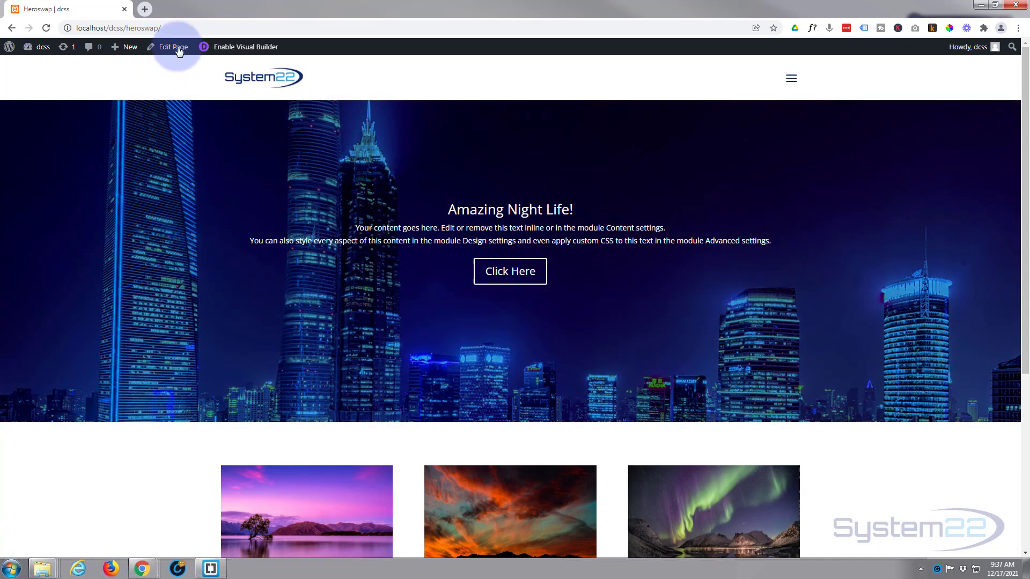
Re-enable the Visual Builder and duplicate the Visit Our City hero section.
left_click(236, 48)
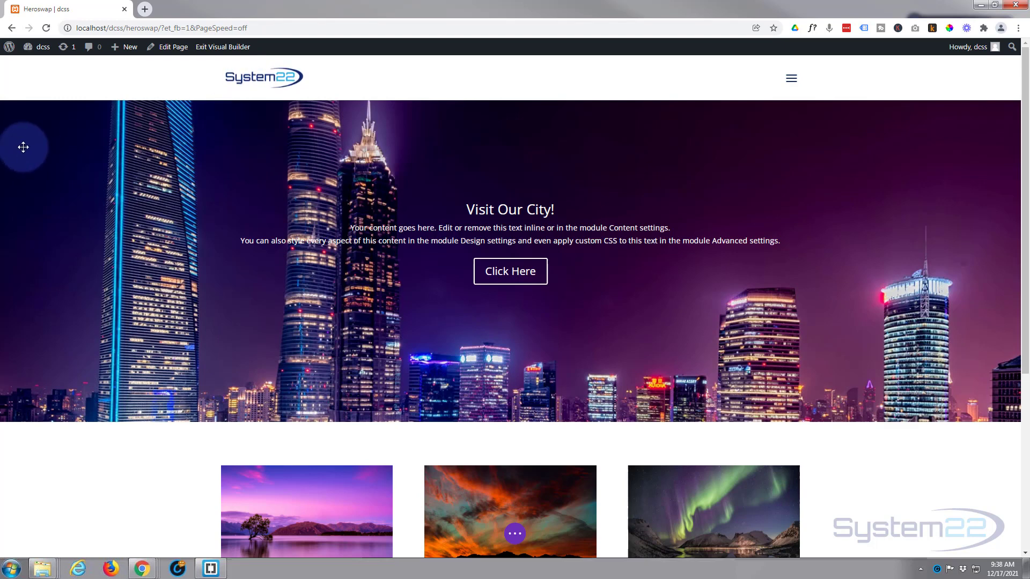
mouse_move(34, 177)
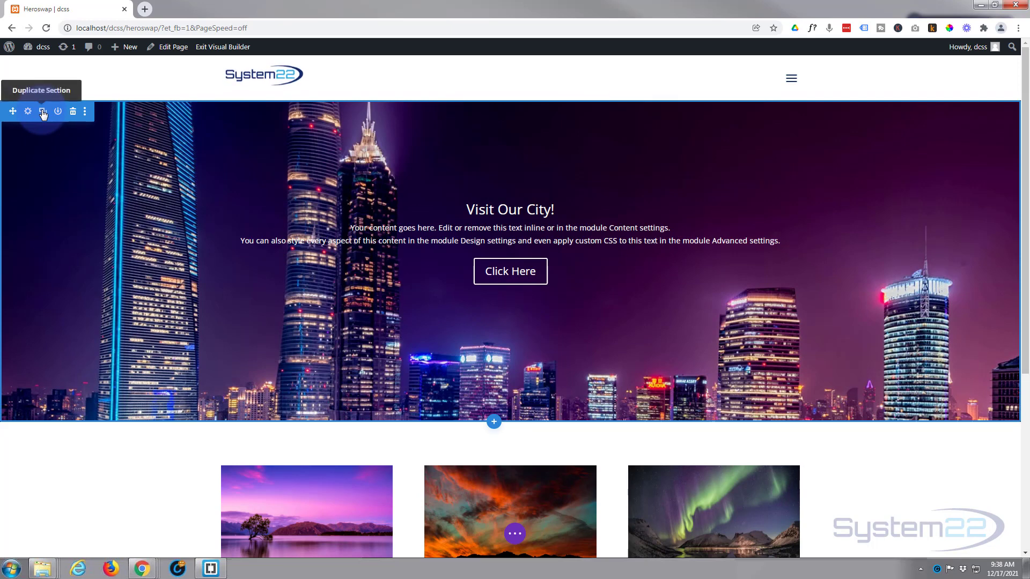
left_click(43, 112)
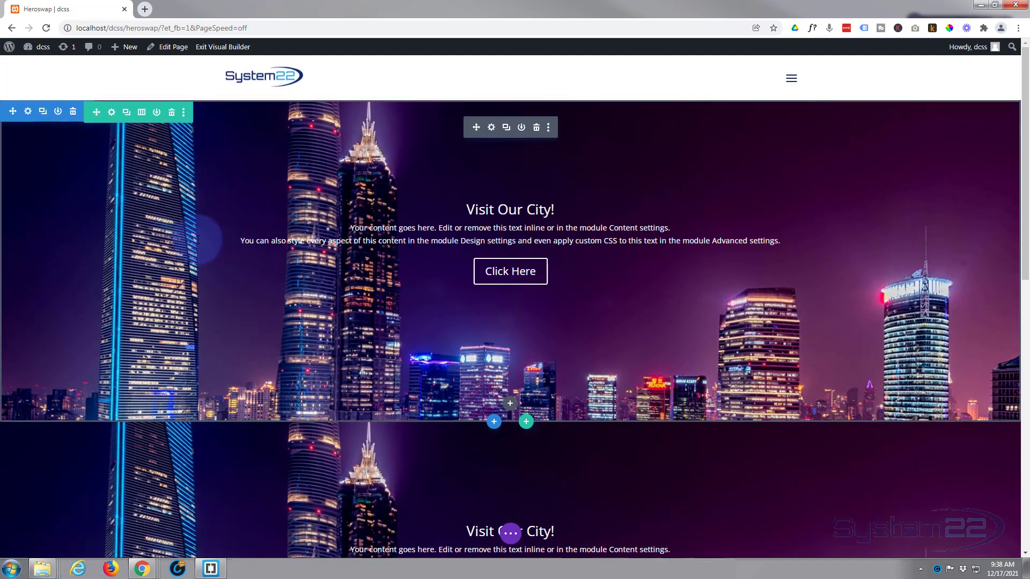
Disable the first hero section on Phone and Tablet and save its settings.
left_click(29, 112)
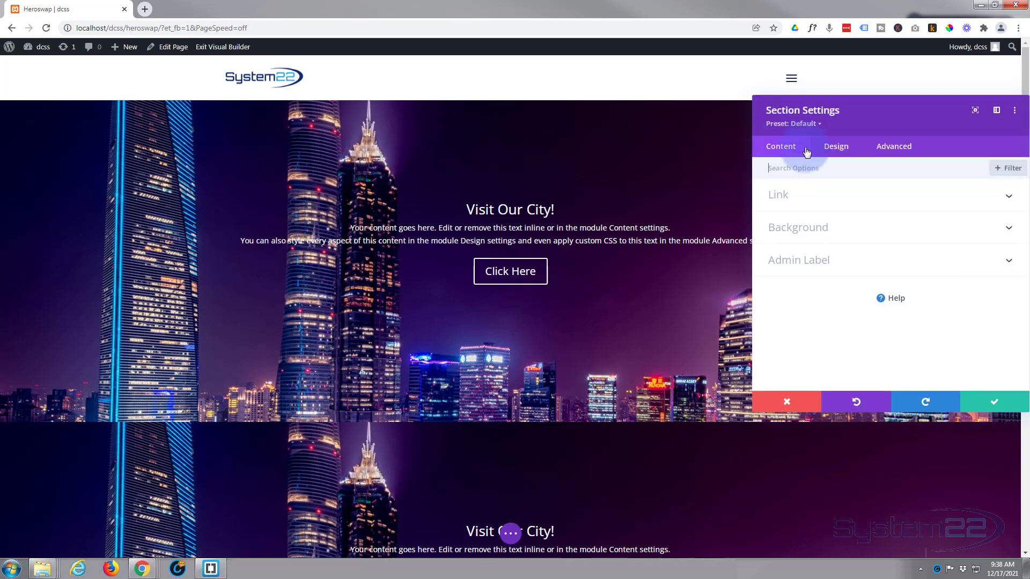
left_click(900, 150)
left_click(862, 294)
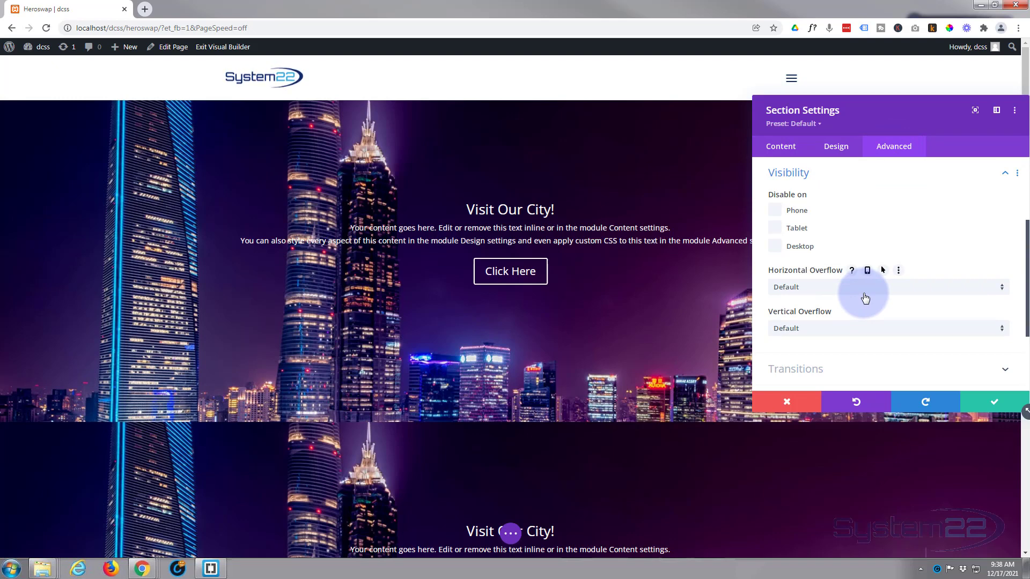
left_click(775, 211)
left_click(776, 230)
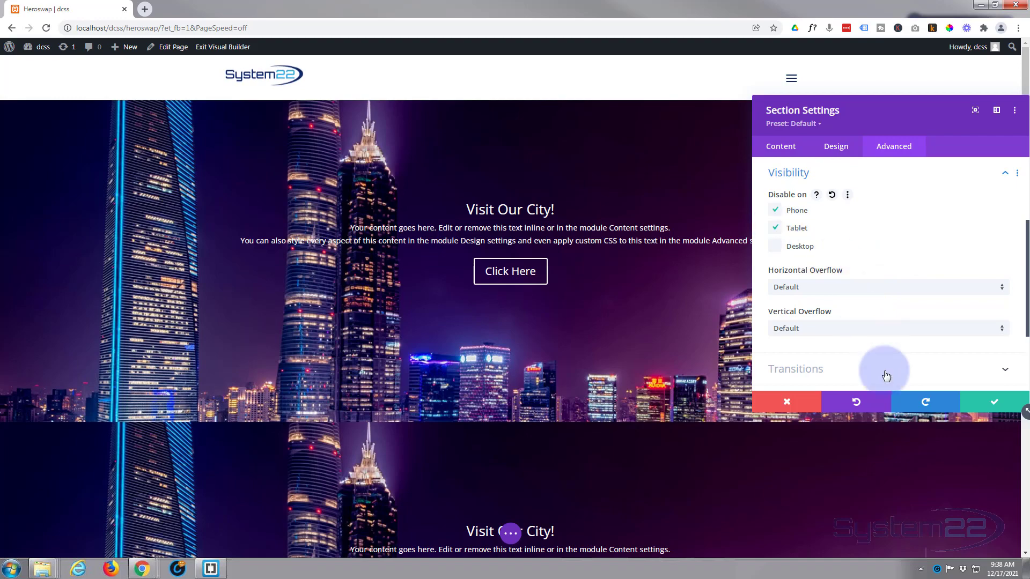
left_click(996, 404)
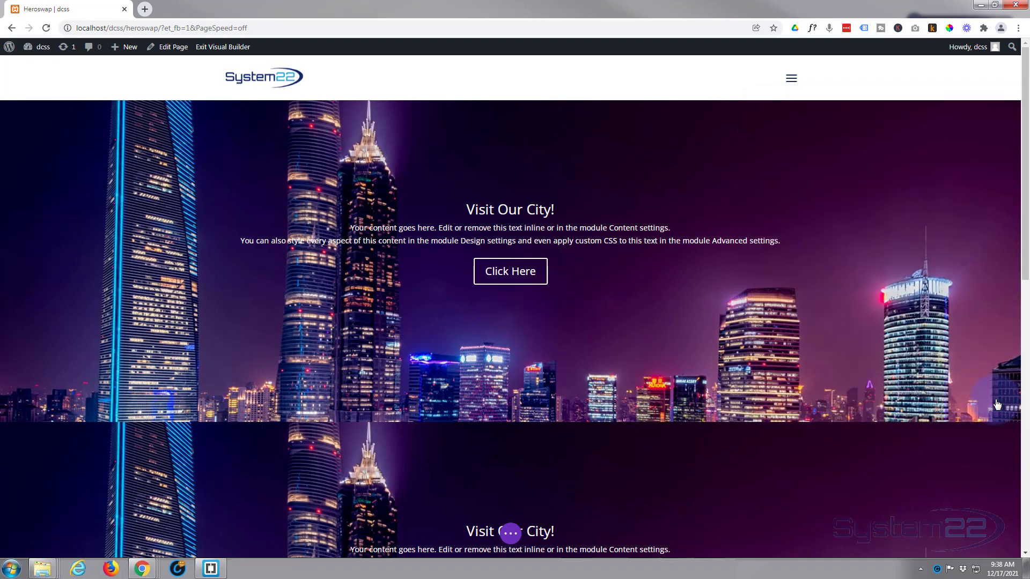
Disable the duplicated hero section on Desktop and save its settings.
scroll(783, 271, "down", 2)
scroll(783, 271, "down", 2)
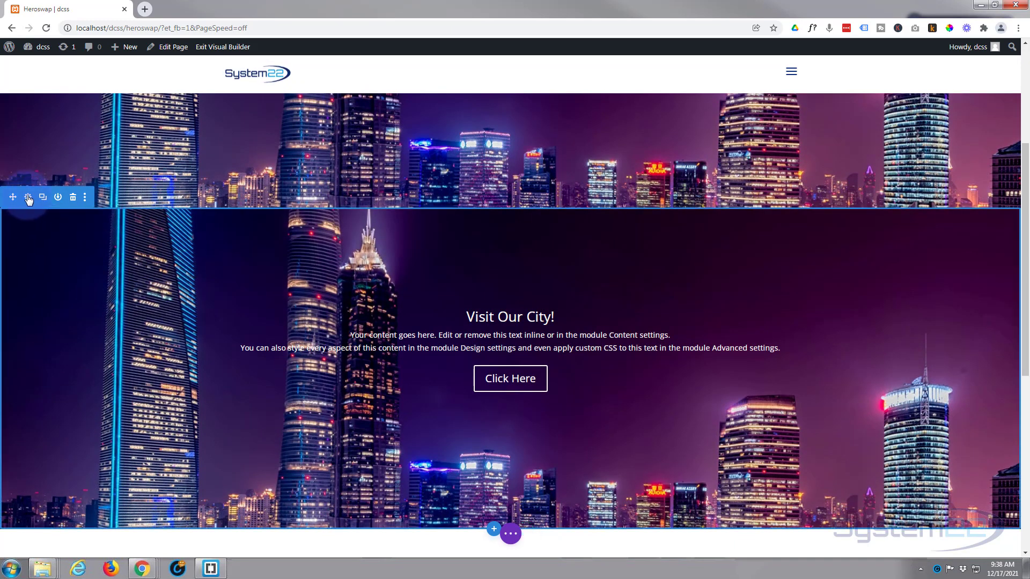
left_click(28, 198)
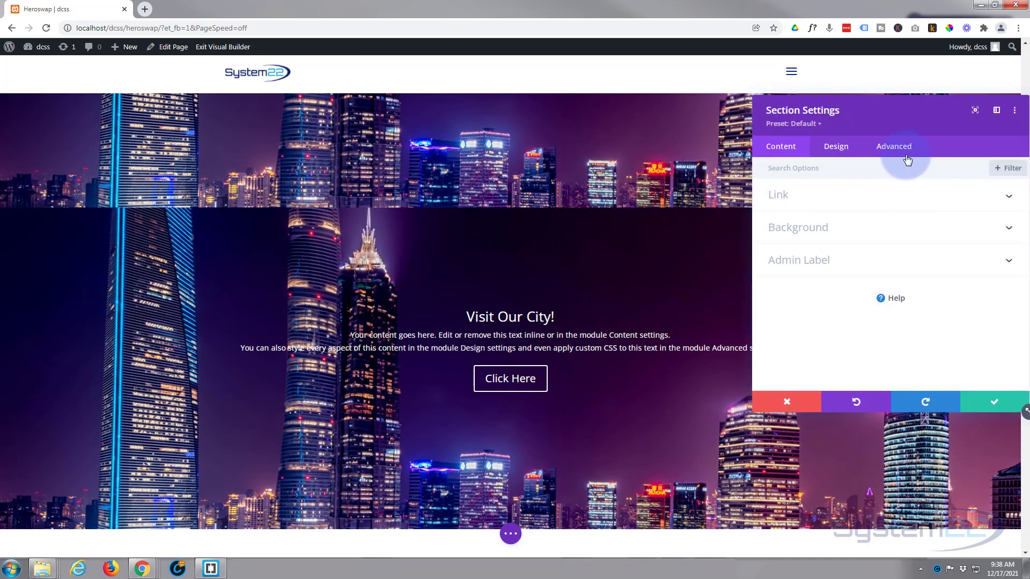
left_click(906, 153)
left_click(877, 291)
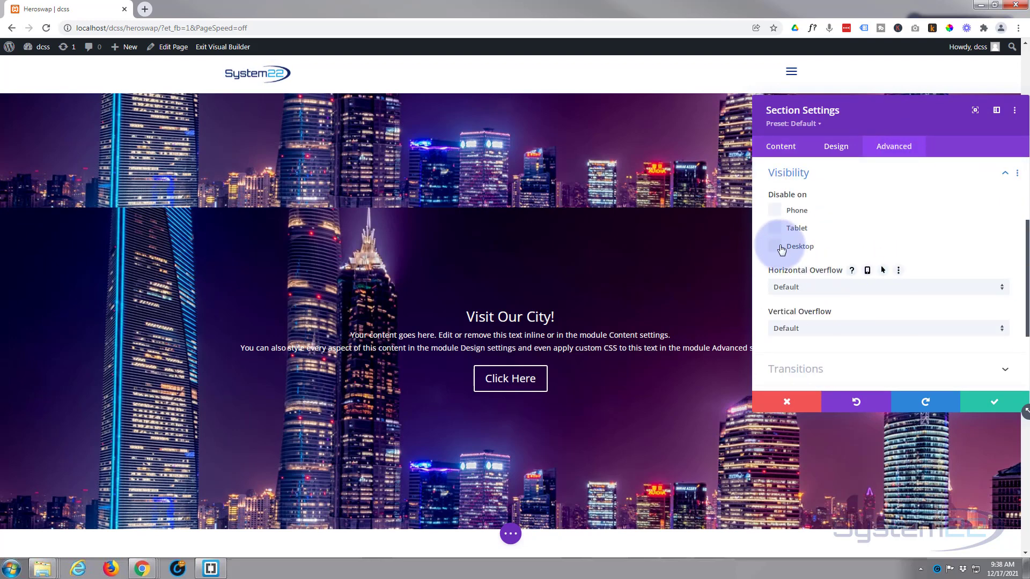
left_click(776, 246)
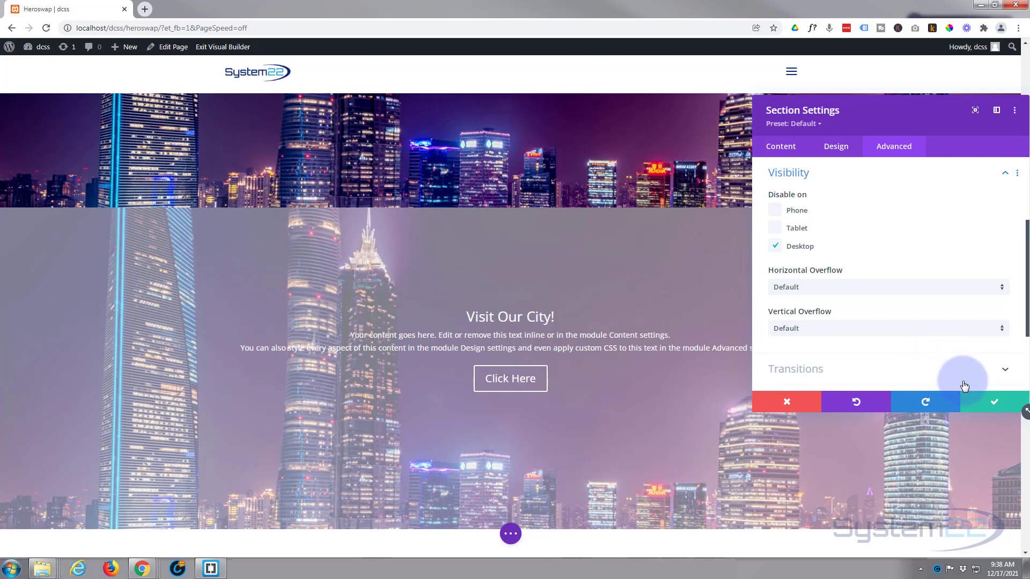
left_click(995, 403)
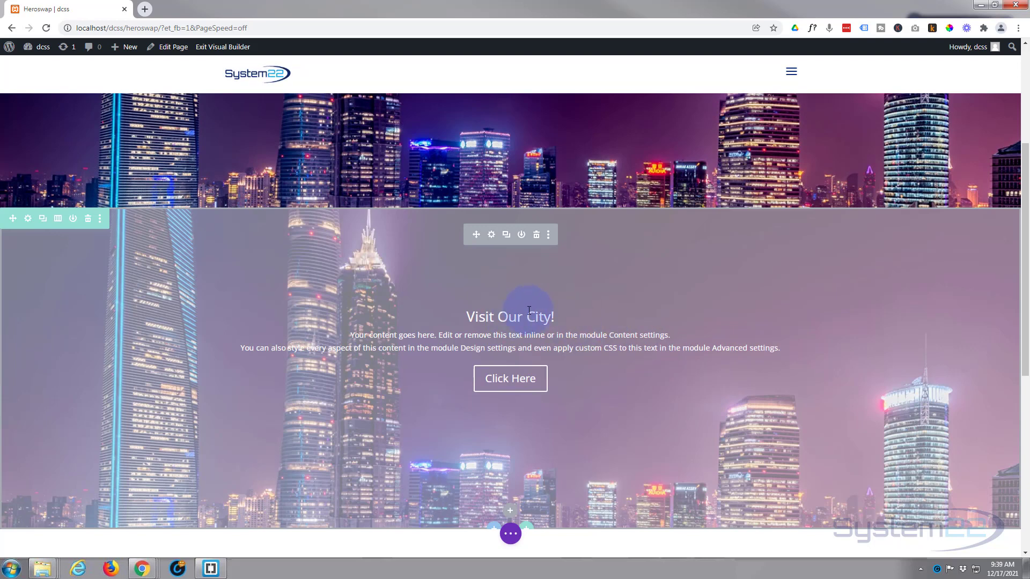
Add a 'Tap here' line above the mobile call-to-action's body text and save the module.
left_click(491, 236)
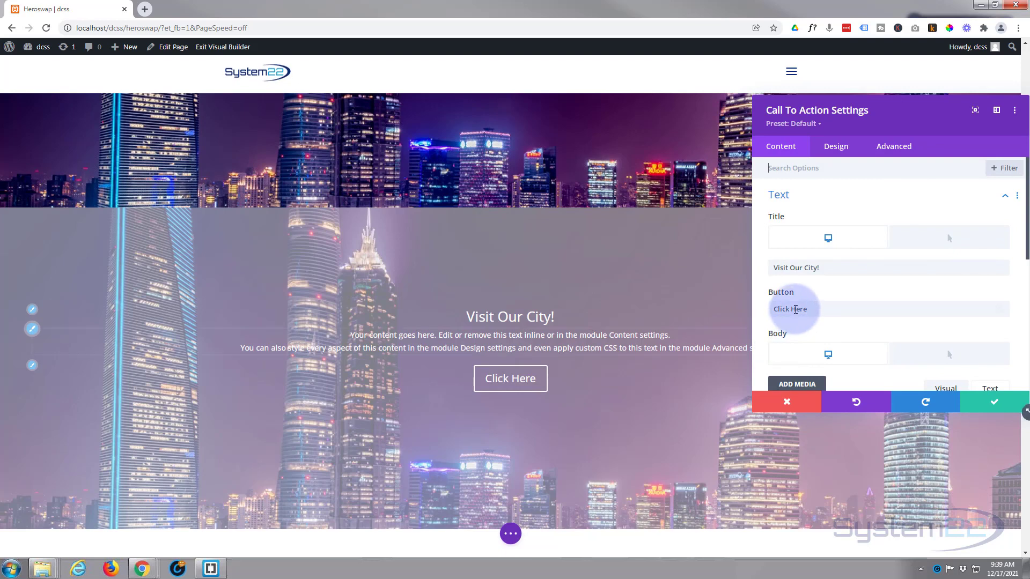
scroll(857, 281, "down", 3)
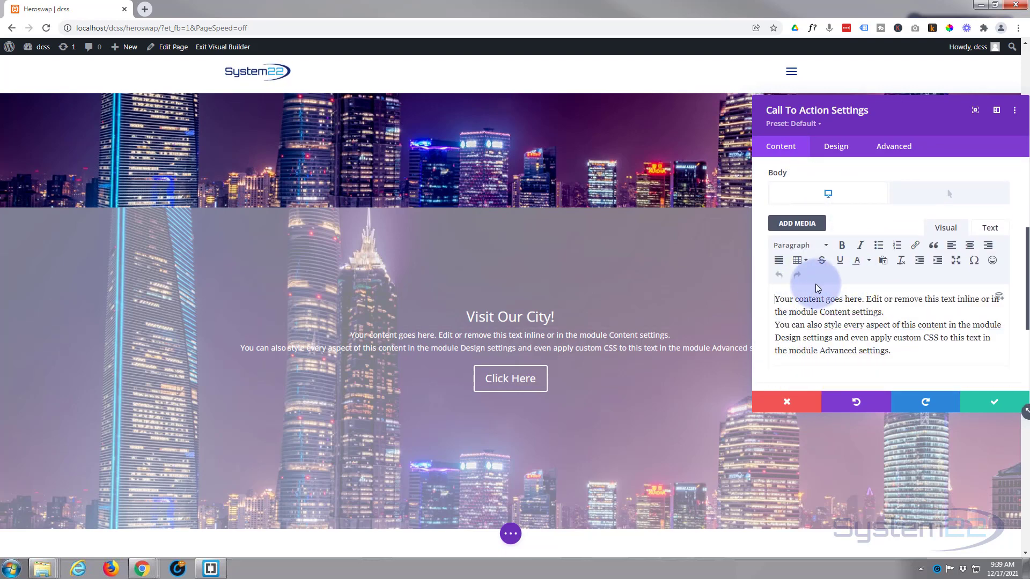
key("Return")
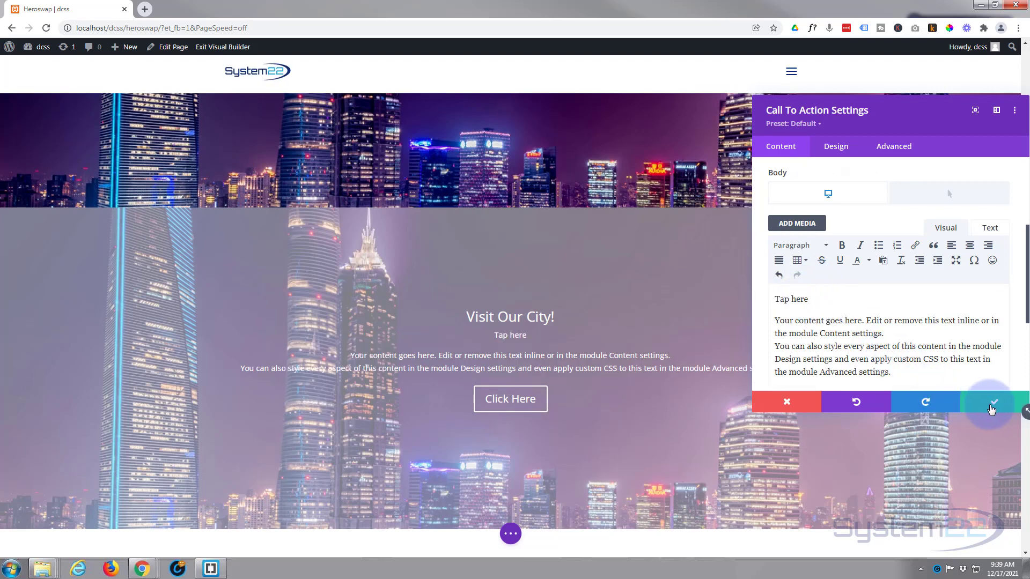
left_click(991, 408)
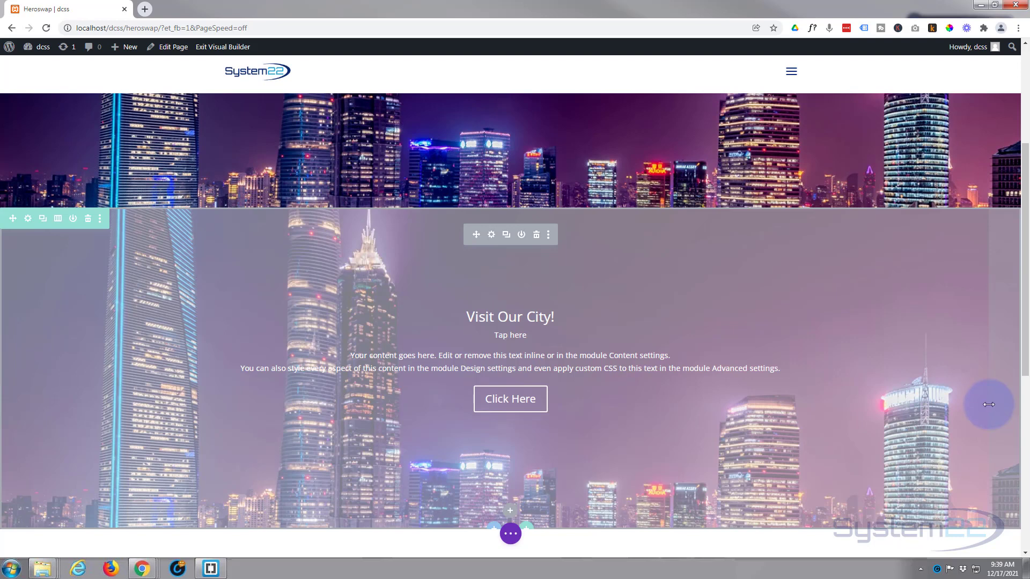
Save the page and exit to the live Heroswap page.
left_click(510, 534)
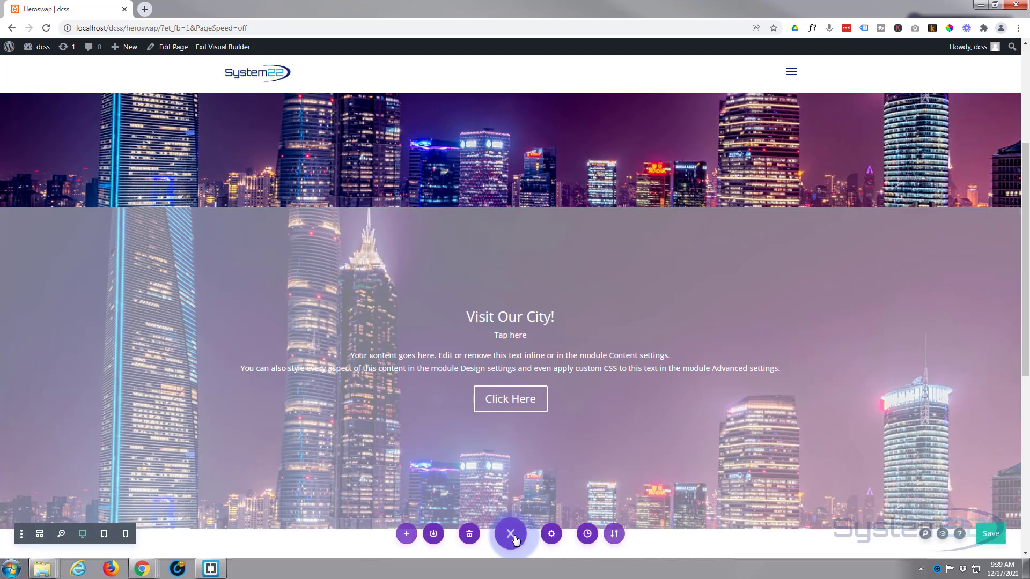
left_click(989, 542)
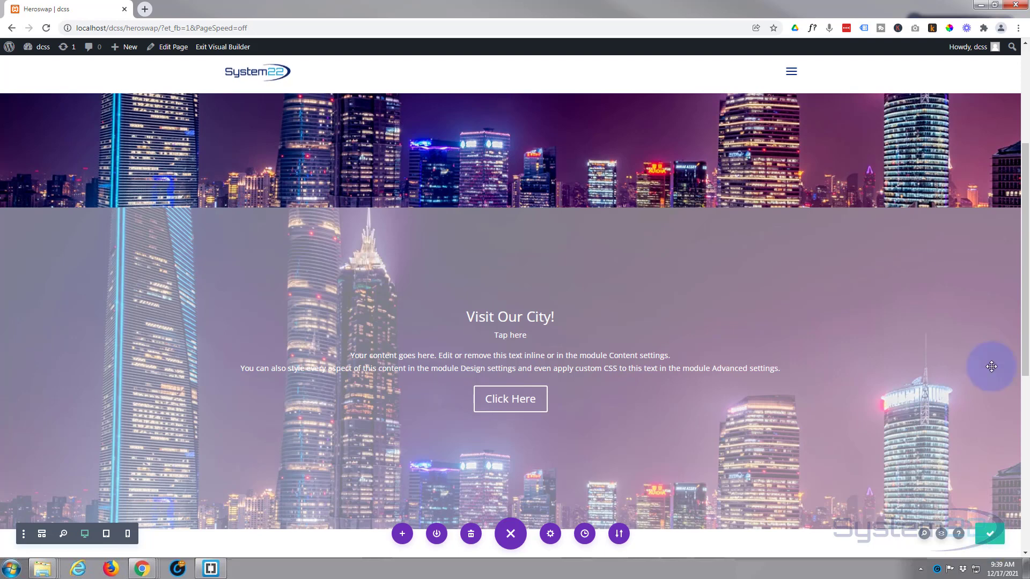
left_click(223, 48)
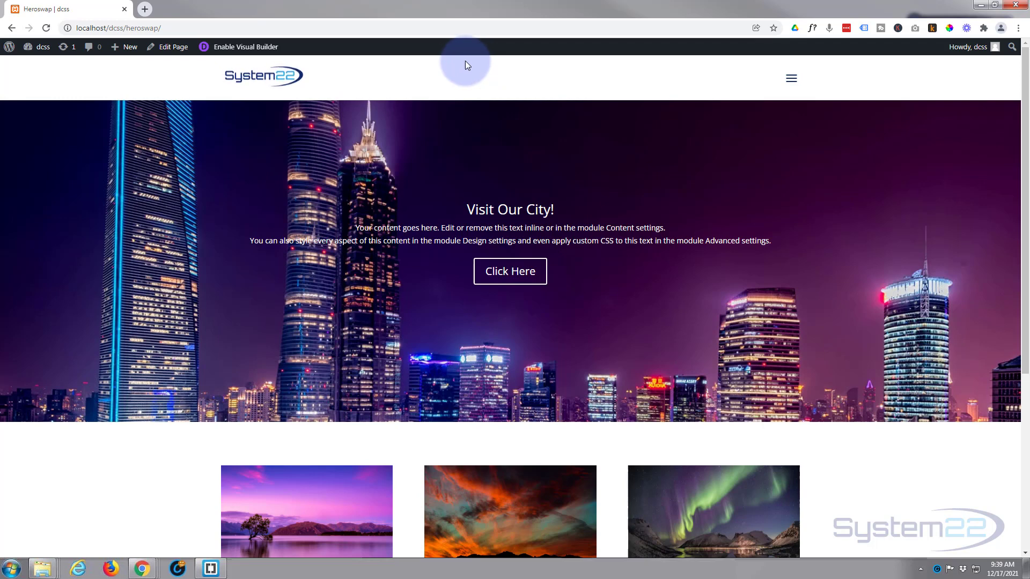
Open DevTools, emulate an iPad and tap the hero to test its title swap.
key("F12")
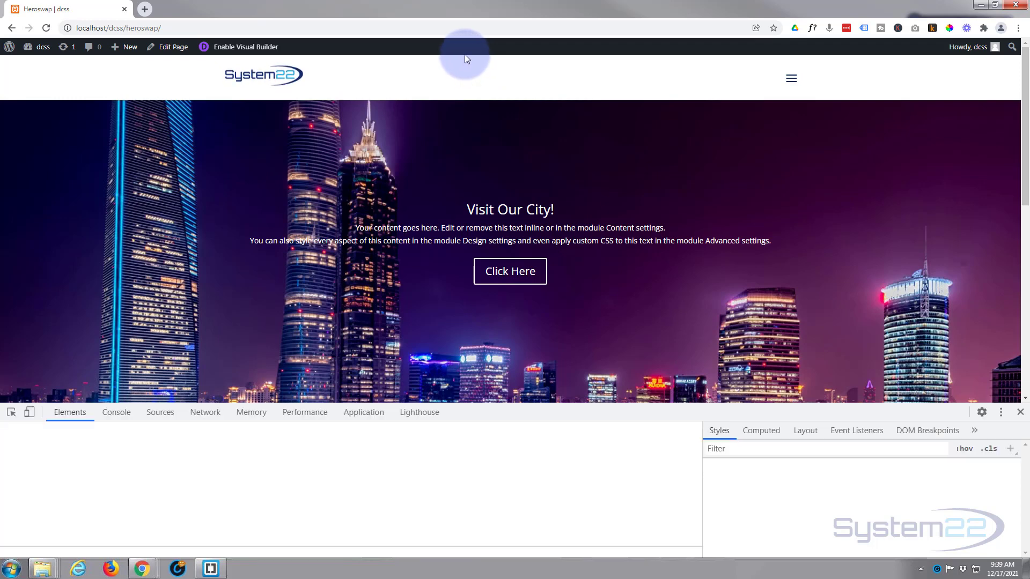
left_click_drag(510, 408, 511, 516)
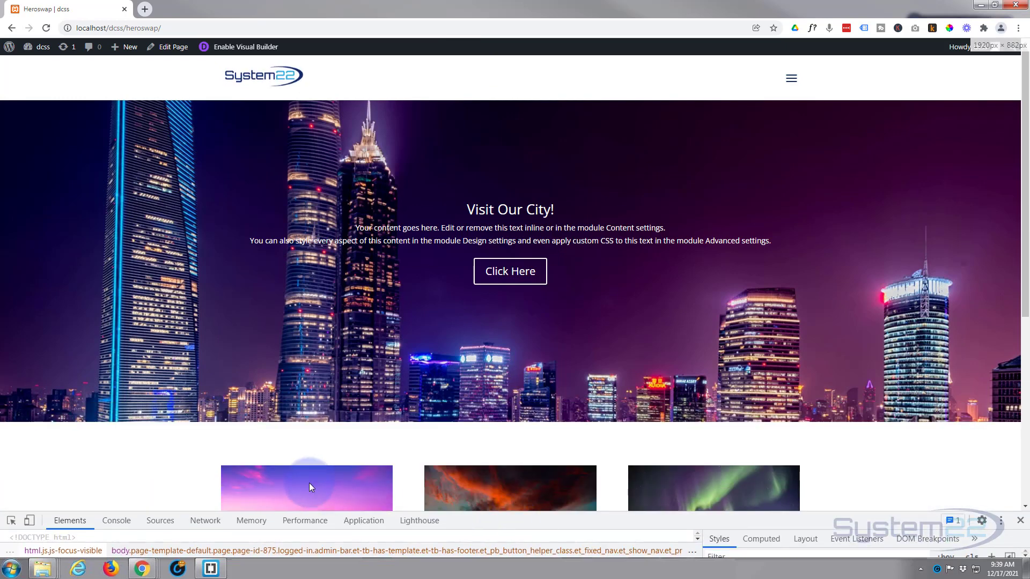
left_click(29, 521)
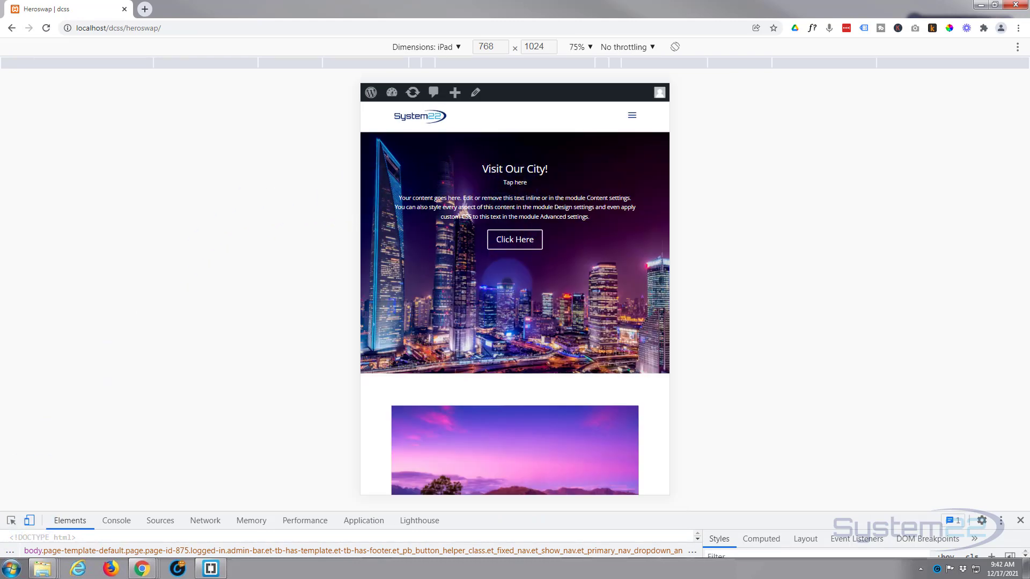
left_click(505, 305)
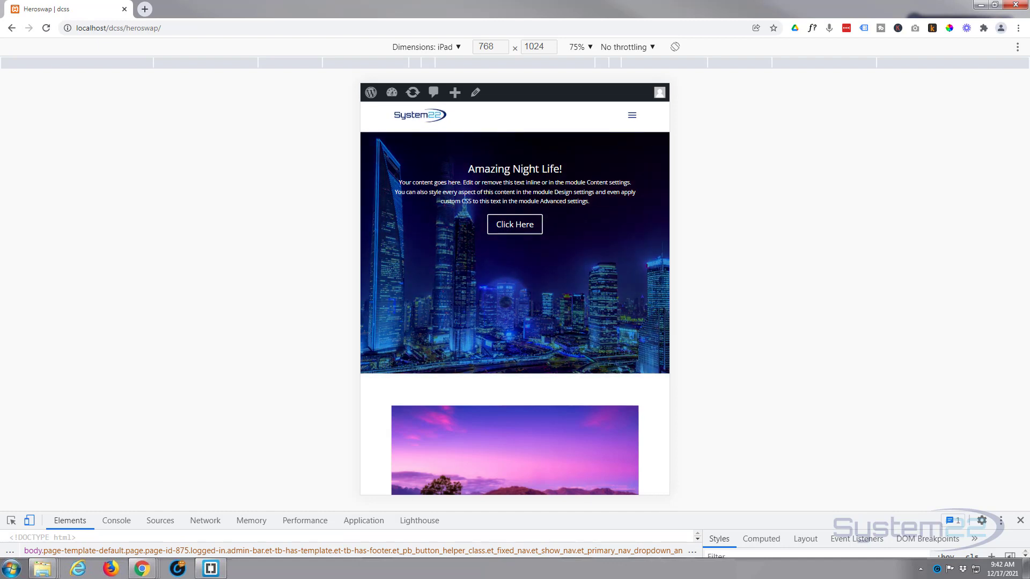
left_click(444, 389)
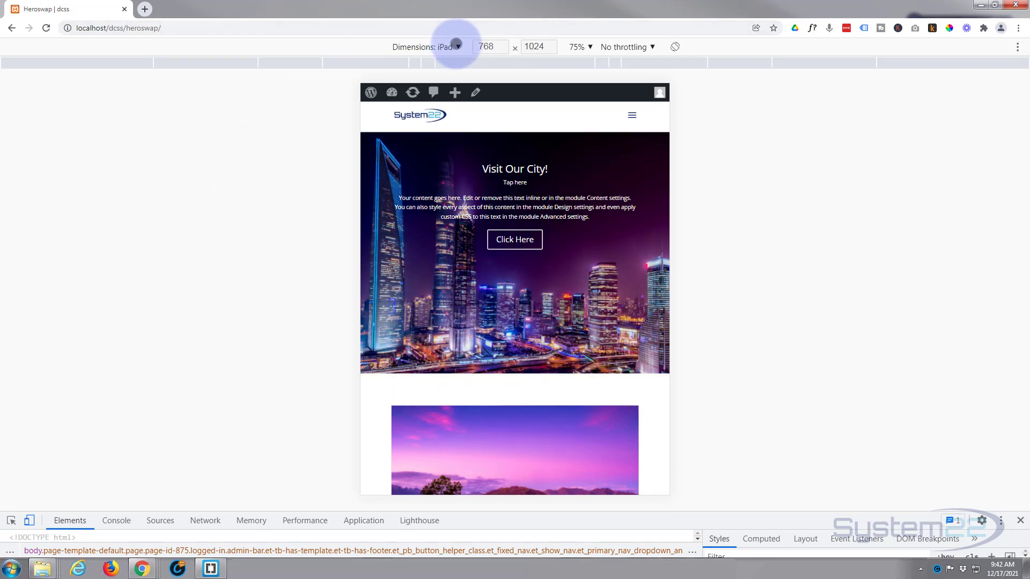
Switch the emulation to iPhone X (375×812) and tap the hero again.
left_click(457, 47)
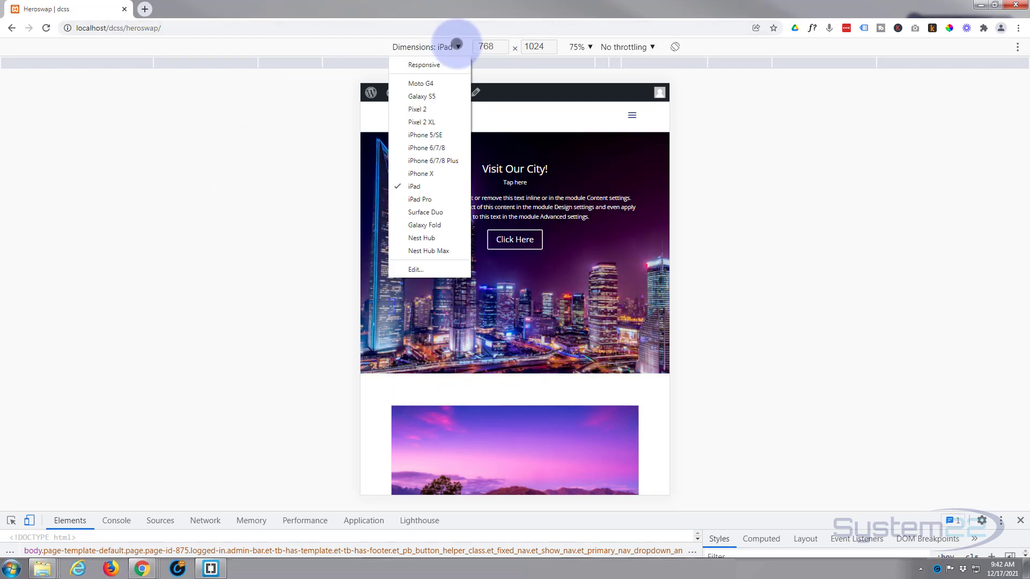
left_click(421, 172)
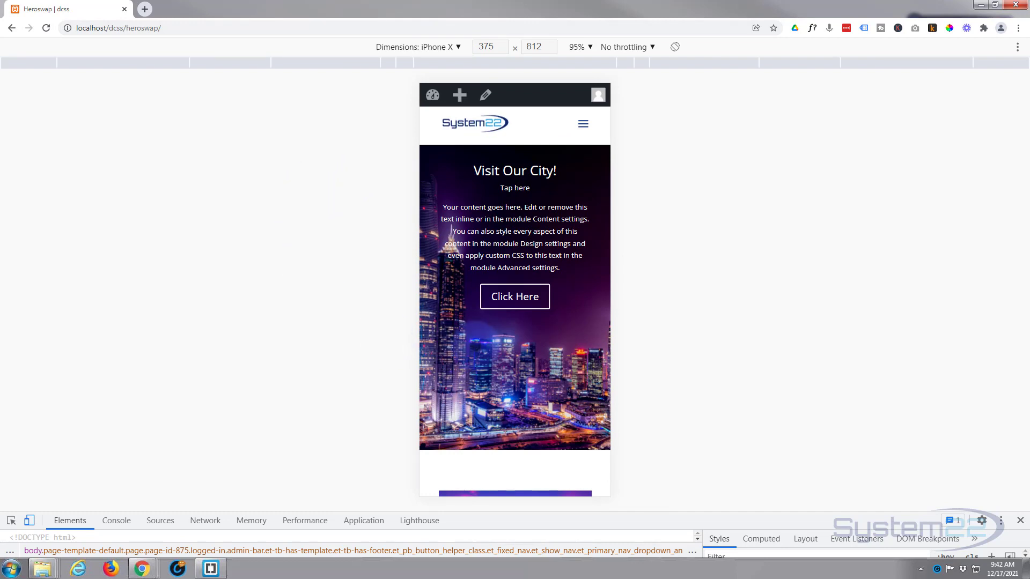
left_click(514, 188)
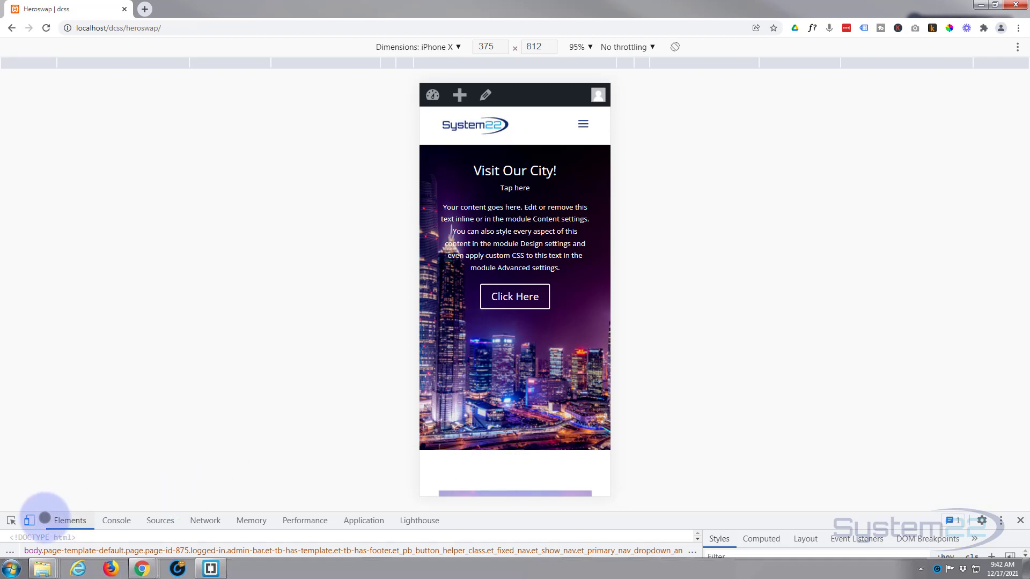
left_click(29, 519)
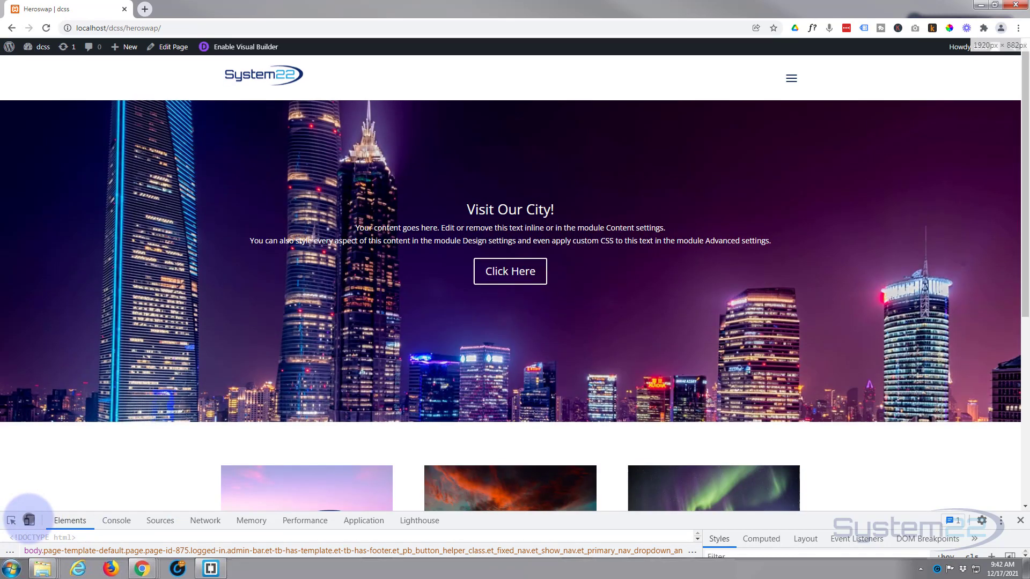